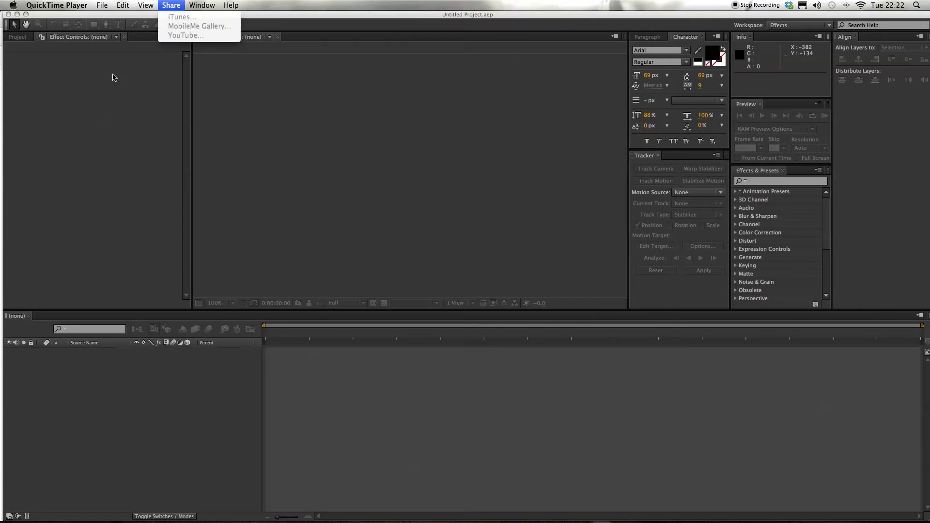
Create a new composition with the HDTV 1080 25 preset, 1920 x 1080 px and a one-minute duration
{"action": "left_click", "coordinate": [115, 77]}
{"action": "left_click", "coordinate": [123, 75]}
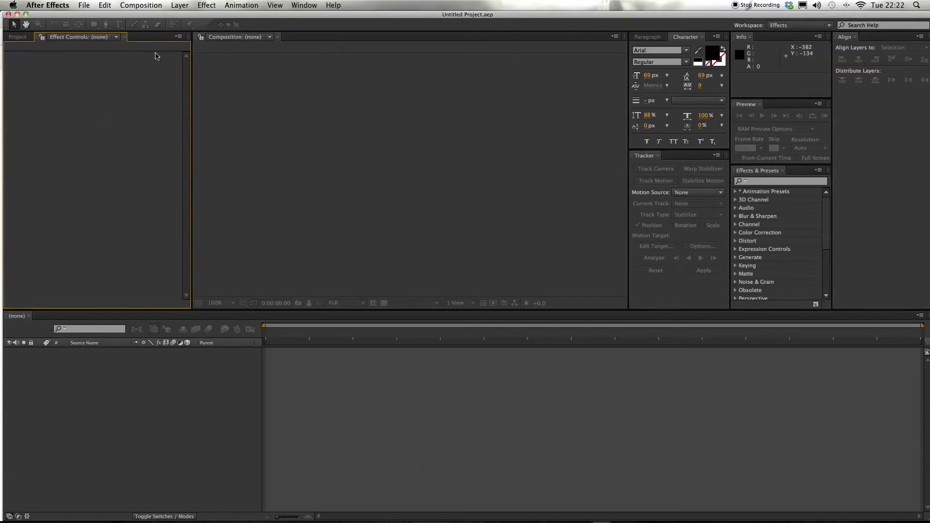
{"action": "left_click", "coordinate": [153, 6]}
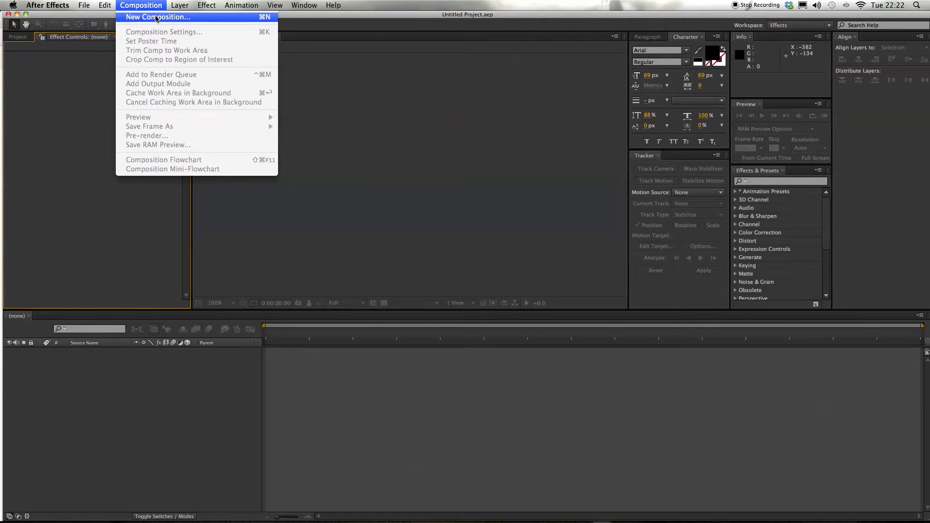
{"action": "left_click", "coordinate": [157, 17]}
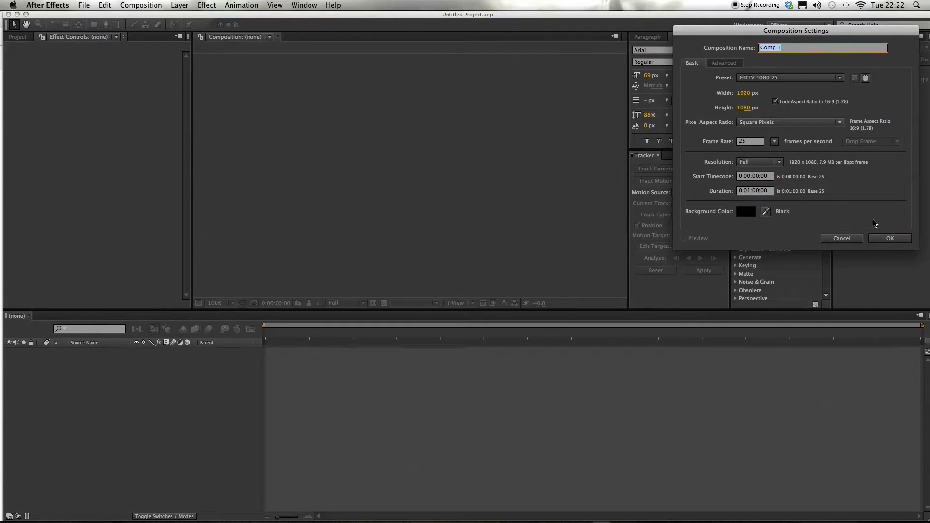
{"action": "left_click", "coordinate": [889, 239]}
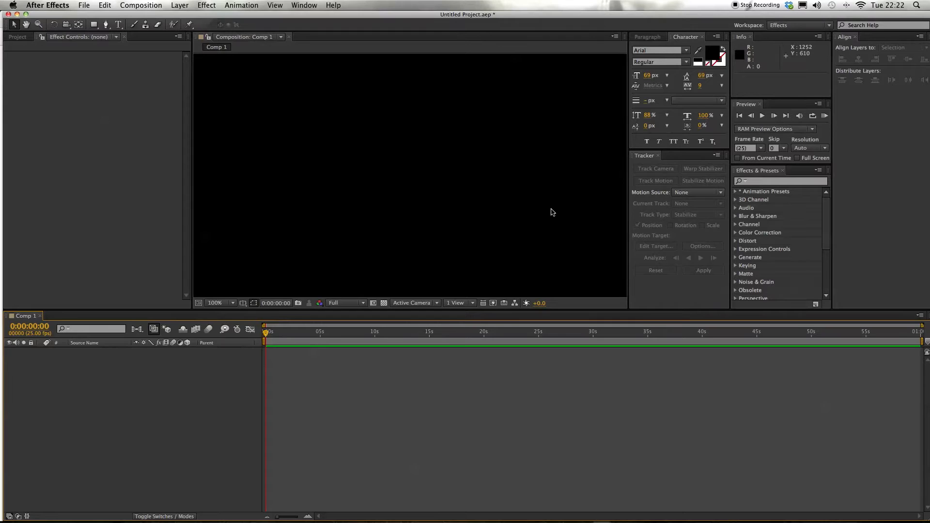
Add a spot light named Emitter to the composition, keeping its default settings
{"action": "right_click", "coordinate": [124, 375]}
{"action": "mouse_move", "coordinate": [169, 381]}
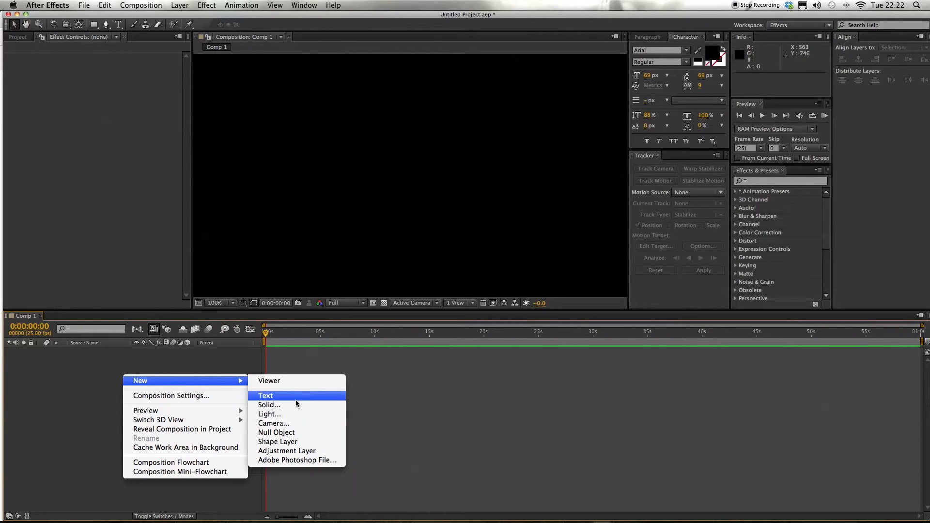
{"action": "left_click", "coordinate": [267, 414]}
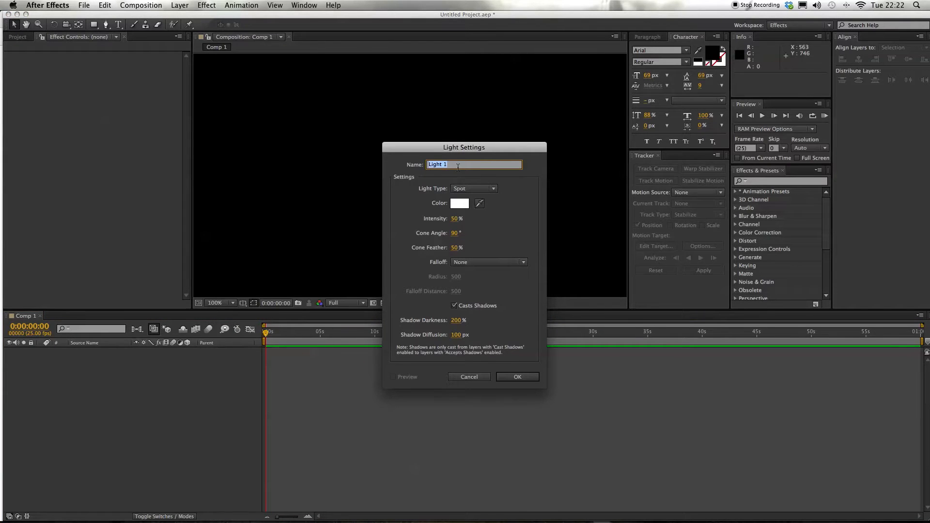
{"action": "type", "text": "Emitter"}
{"action": "left_click", "coordinate": [517, 376]}
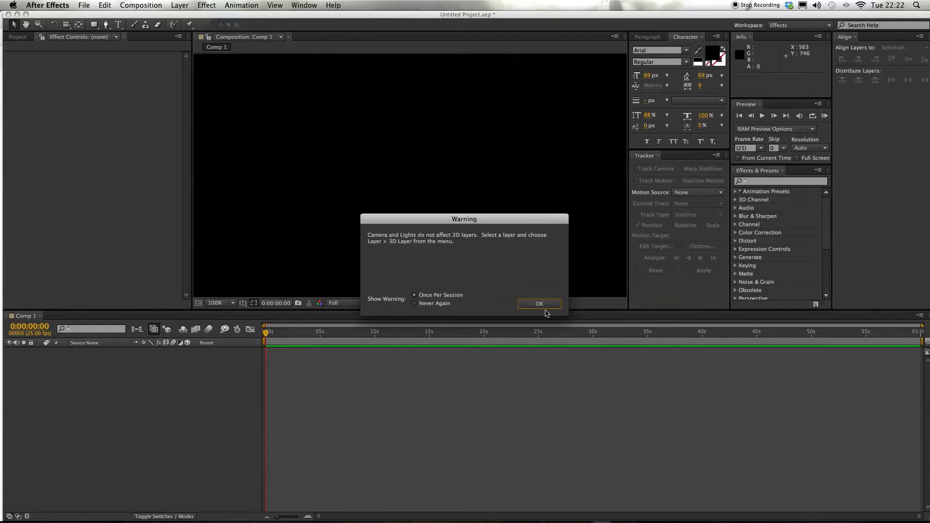
{"action": "left_click", "coordinate": [539, 303]}
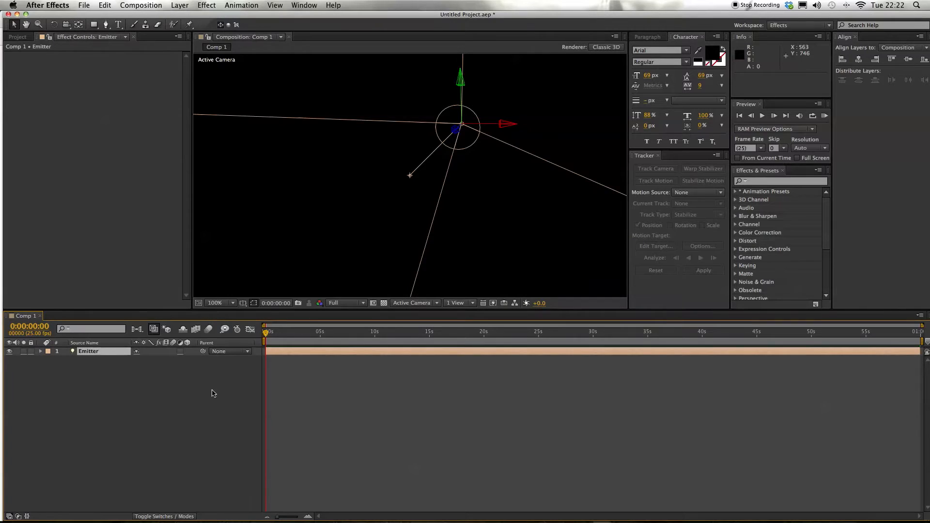
Add a 1920 x 1080 px solid layer named Particular to the composition
{"action": "scroll", "coordinate": [289, 217], "scroll_direction": "down", "scroll_amount": 3}
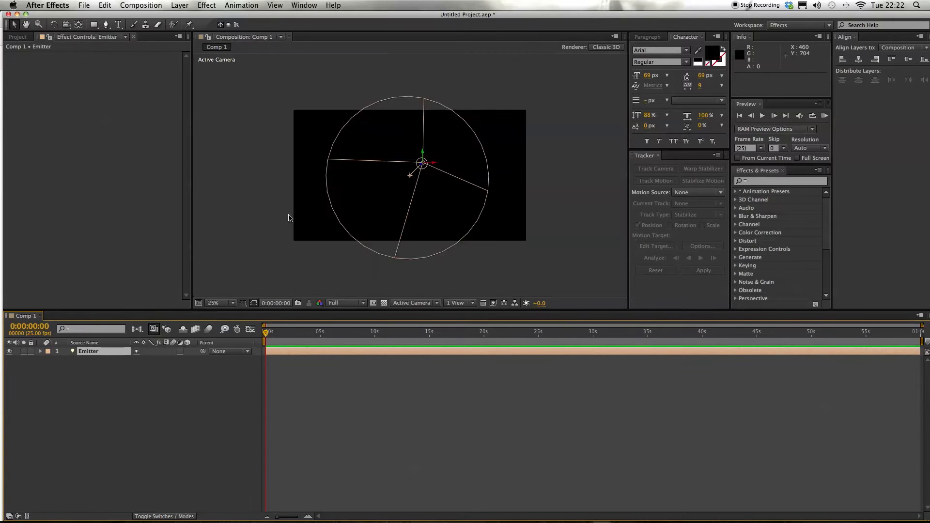
{"action": "right_click", "coordinate": [99, 389]}
{"action": "mouse_move", "coordinate": [137, 394]}
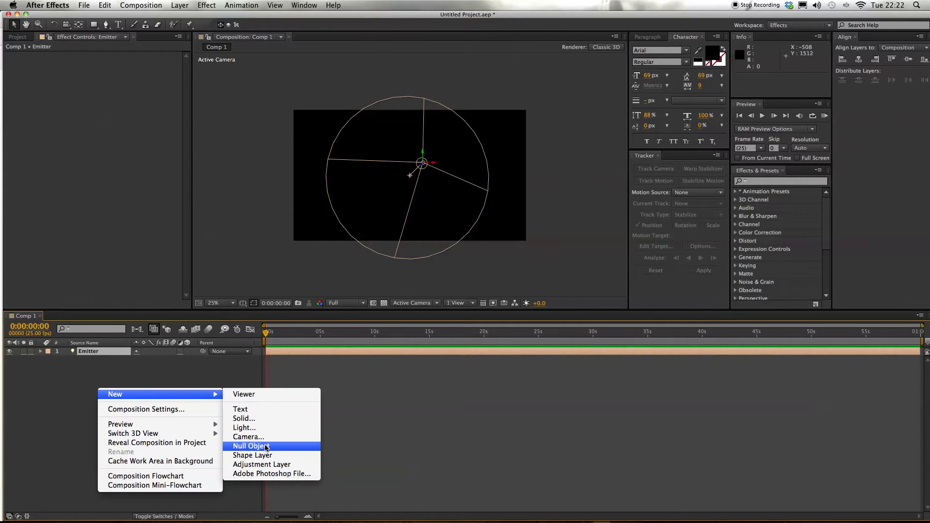
{"action": "left_click", "coordinate": [258, 420]}
{"action": "left_click", "coordinate": [548, 357]}
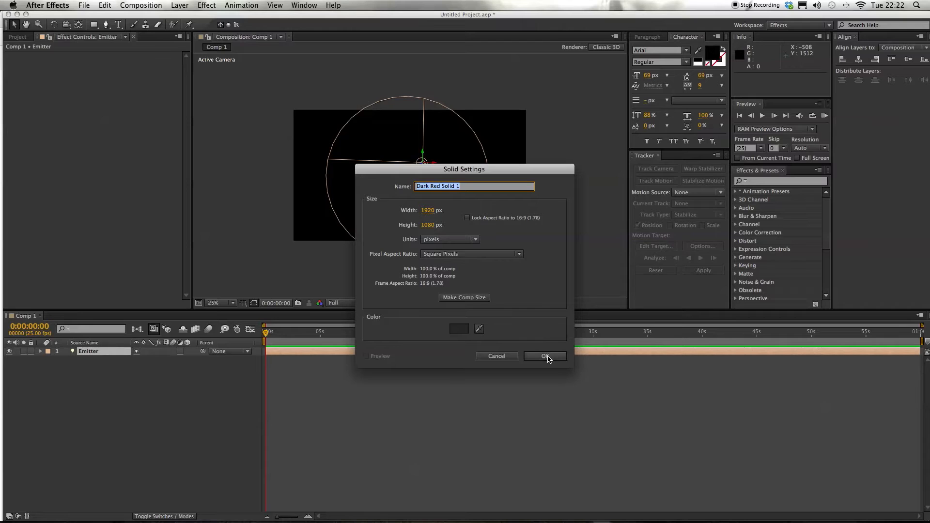
{"action": "type", "text": "Particular"}
{"action": "left_click", "coordinate": [552, 359]}
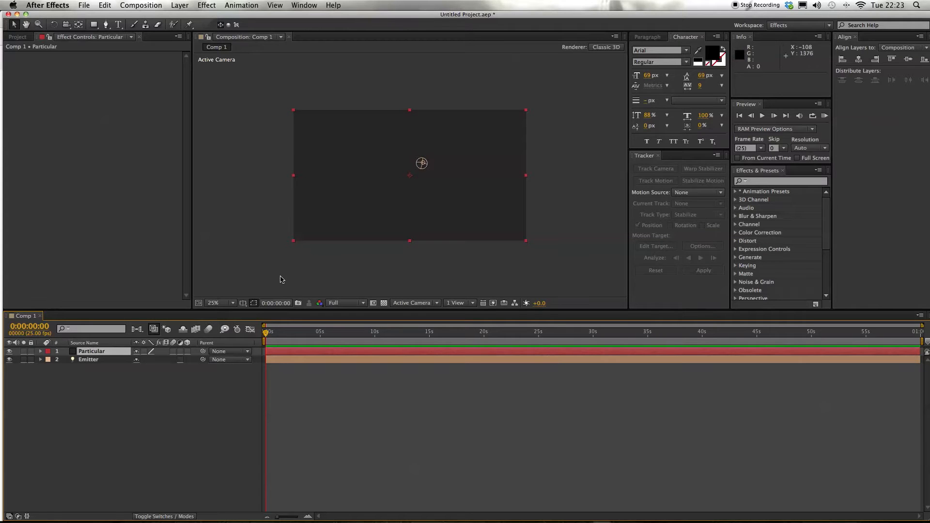
Apply the Trapcode Particular effect to the Particular solid
{"action": "left_click", "coordinate": [245, 6]}
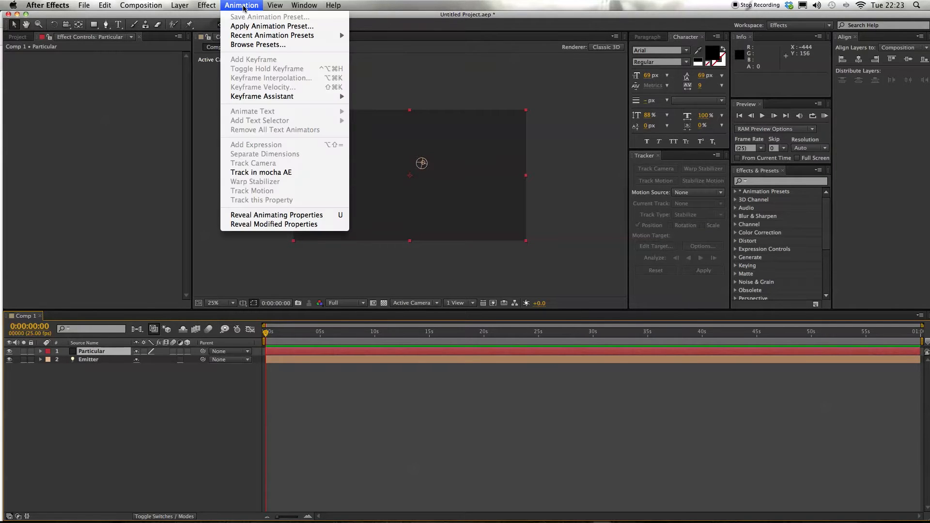
{"action": "mouse_move", "coordinate": [207, 6]}
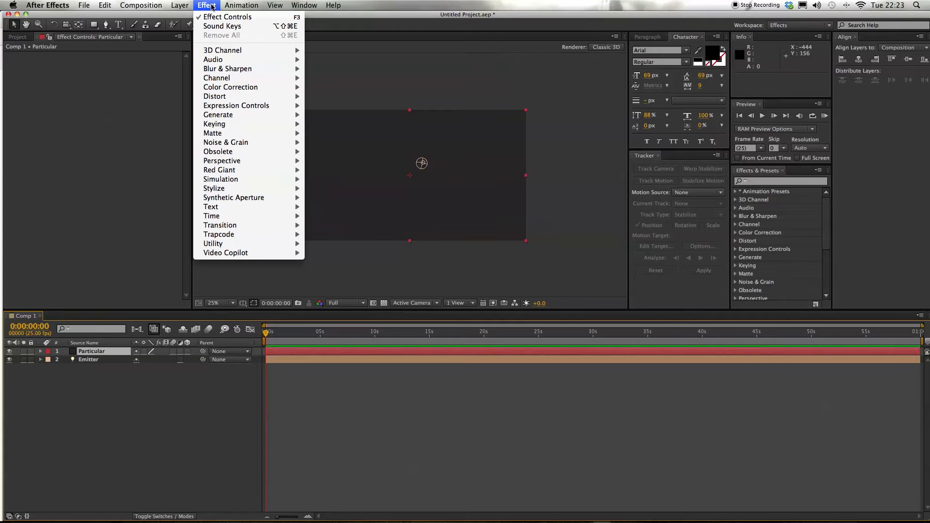
{"action": "mouse_move", "coordinate": [274, 233]}
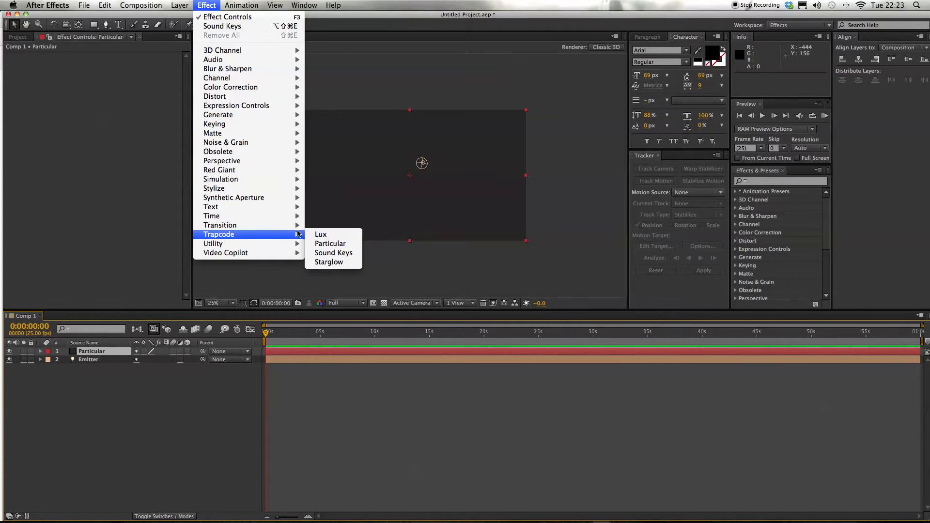
{"action": "left_click", "coordinate": [321, 244]}
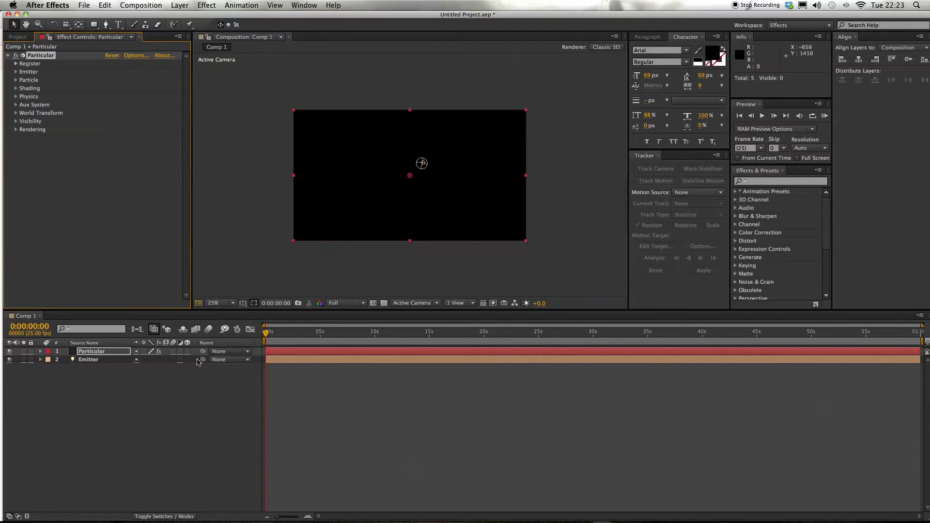
At 0:00:09:18, set Particular's Emitter Type to Light(s) and shift the Emitter light slightly downward
{"action": "left_click_drag", "start_coordinate": [266, 332], "coordinate": [371, 334]}
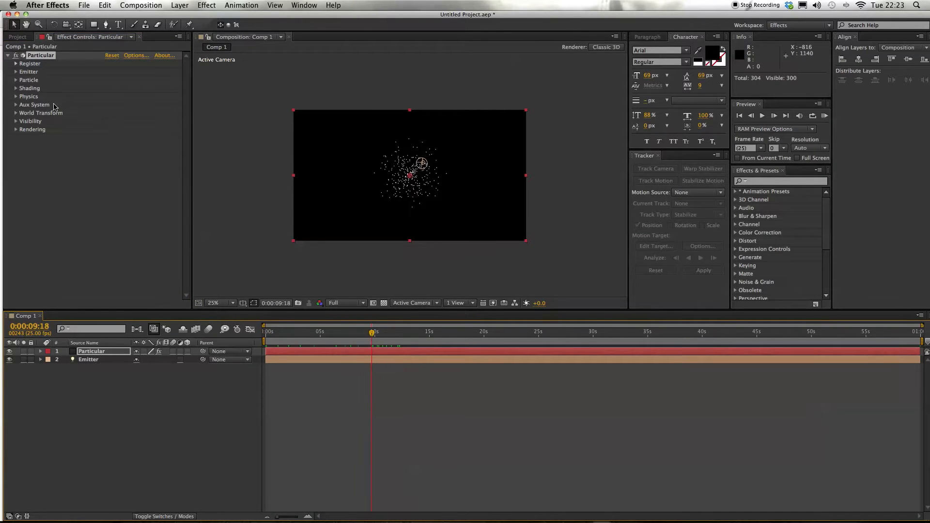
{"action": "left_click", "coordinate": [15, 72]}
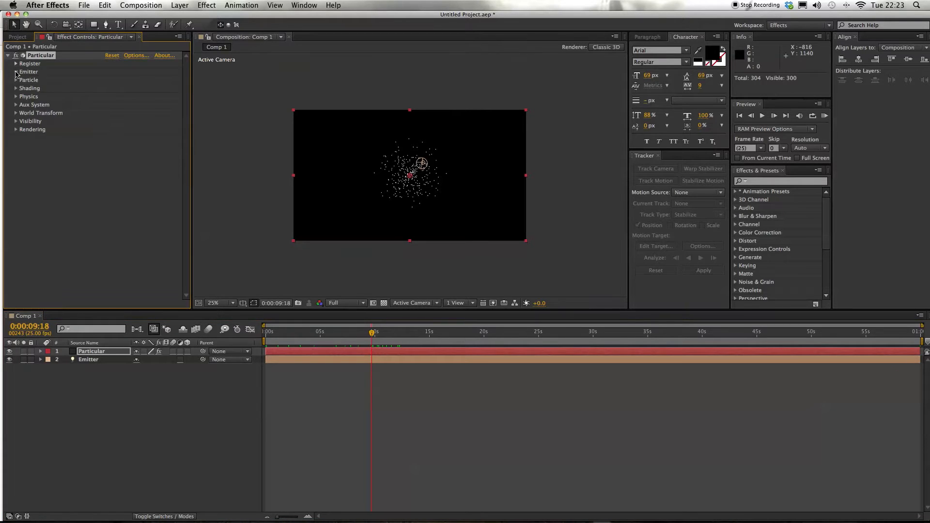
{"action": "left_click", "coordinate": [17, 73]}
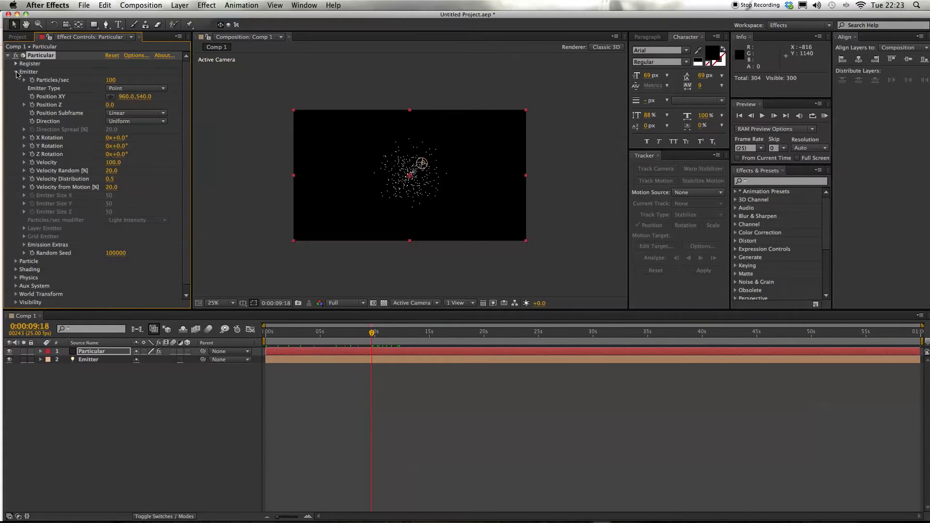
{"action": "left_click", "coordinate": [135, 90]}
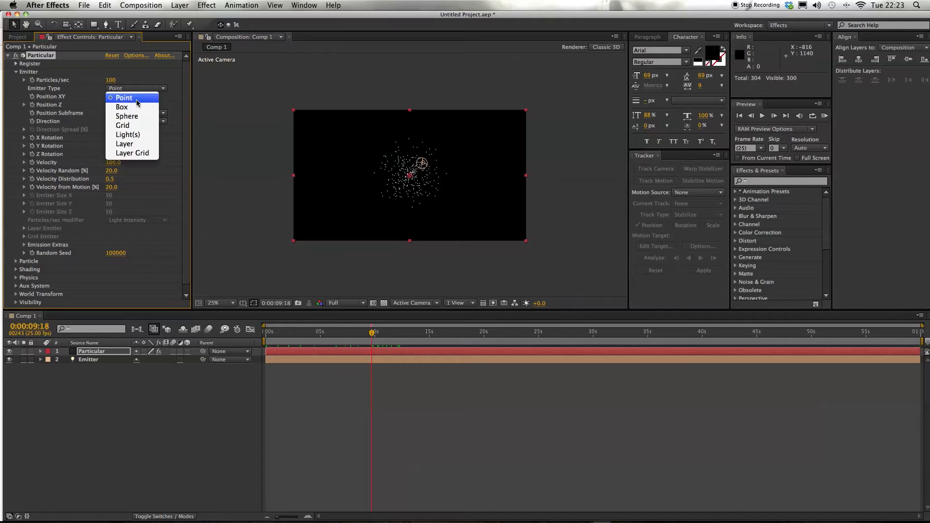
{"action": "left_click", "coordinate": [137, 139]}
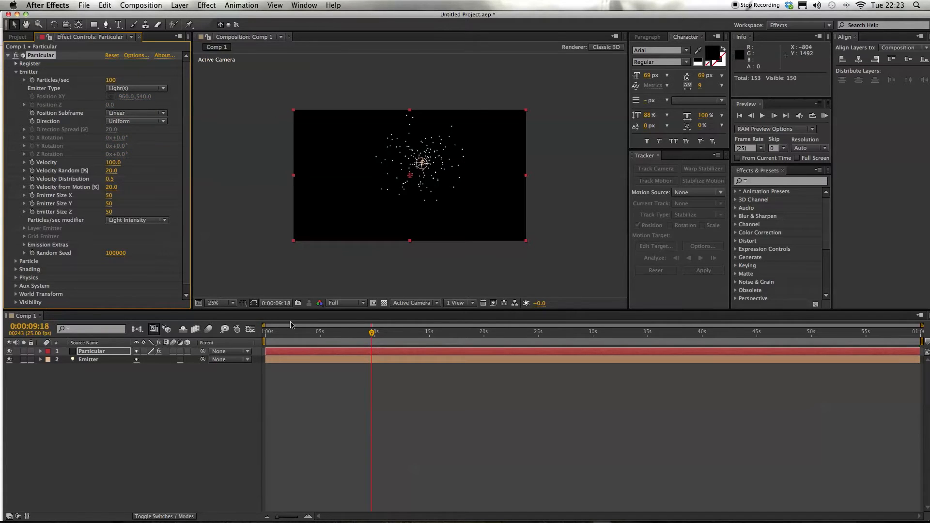
{"action": "left_click", "coordinate": [111, 361]}
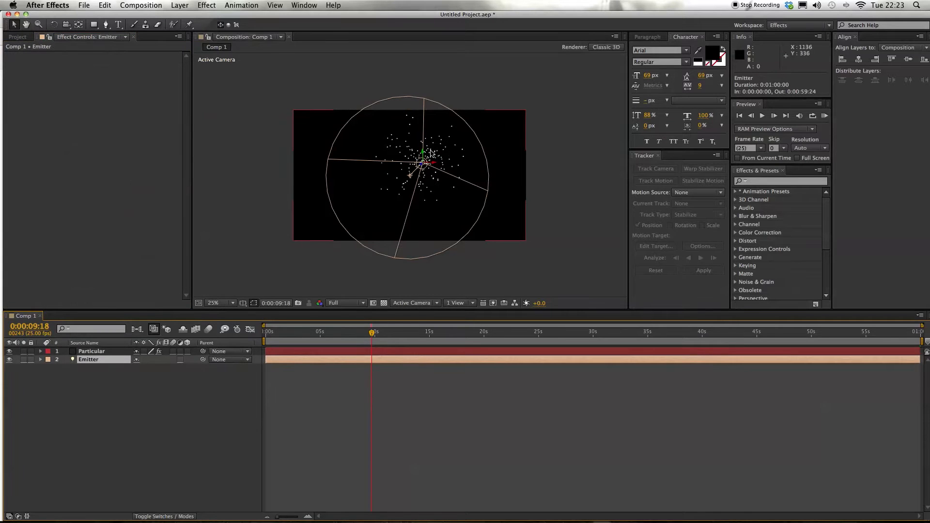
{"action": "left_click_drag", "start_coordinate": [422, 153], "coordinate": [422, 165]}
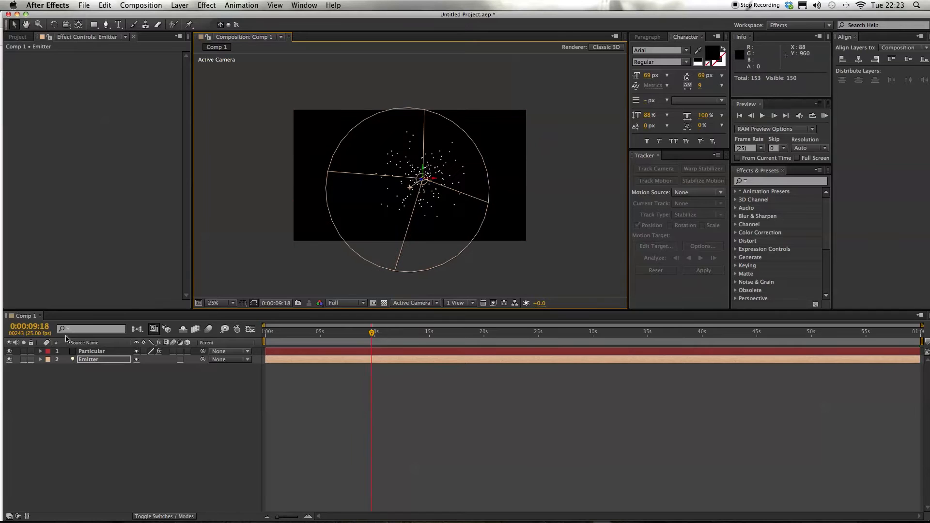
Set the emitter Velocity of the Particular effect to 0
{"action": "left_click", "coordinate": [105, 352]}
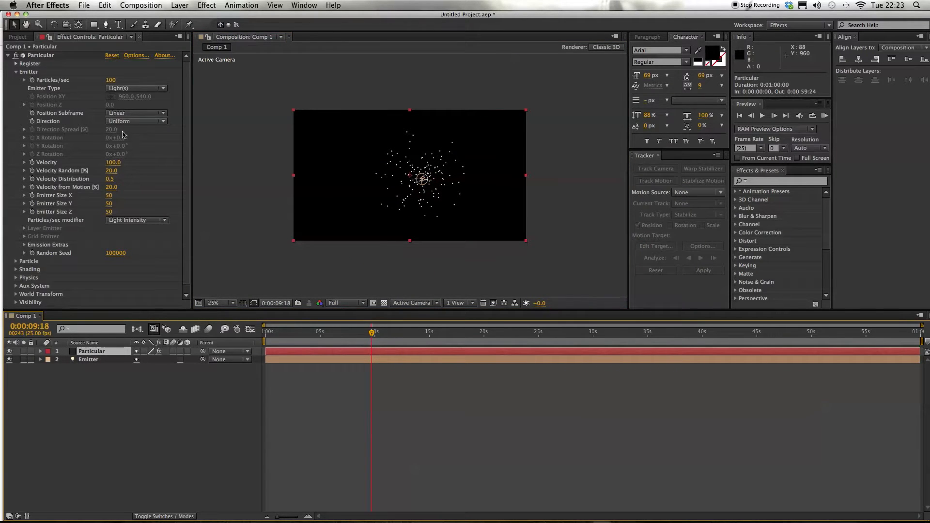
{"action": "left_click_drag", "start_coordinate": [112, 163], "coordinate": [106, 162]}
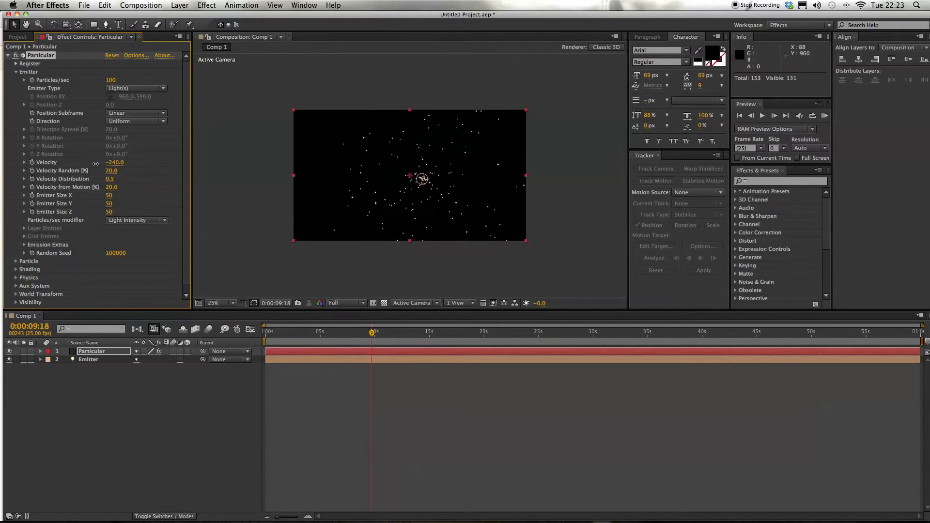
{"action": "left_click", "coordinate": [113, 163]}
{"action": "type", "text": "0"}
{"action": "key", "text": "Return"}
Move the Emitter light just below the frame, to about 1048, 1008, -732, and start keyframing its Position at 0:00:00:00
{"action": "left_click", "coordinate": [104, 360]}
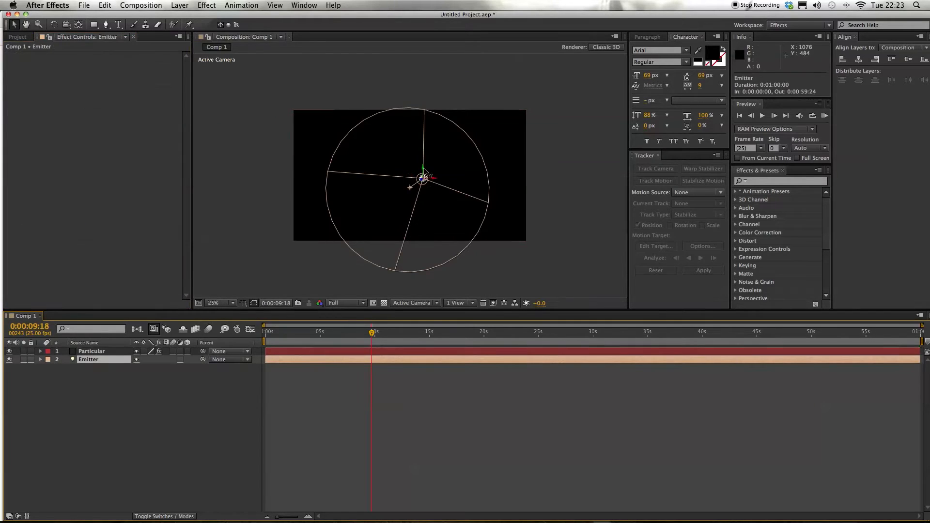
{"action": "left_click_drag", "start_coordinate": [423, 166], "coordinate": [423, 252]}
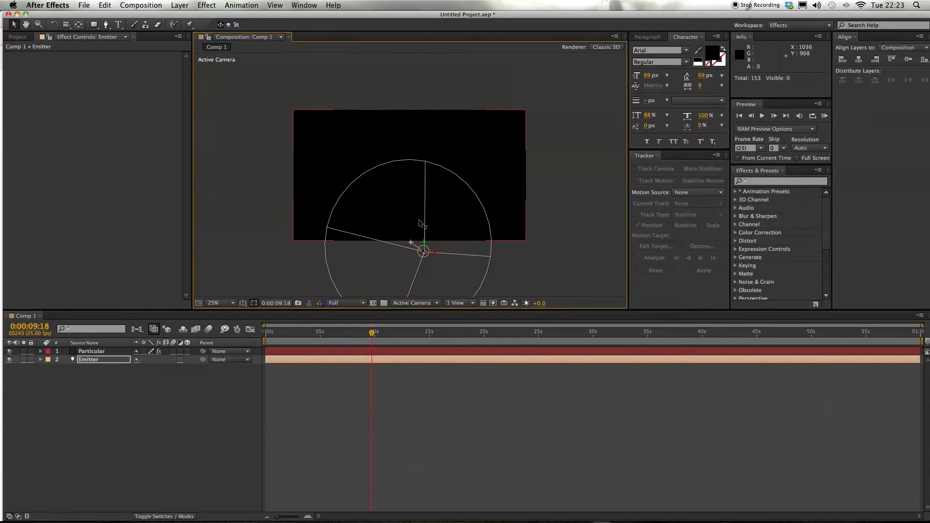
{"action": "left_click", "coordinate": [99, 360]}
{"action": "left_click_drag", "start_coordinate": [269, 328], "coordinate": [256, 334]}
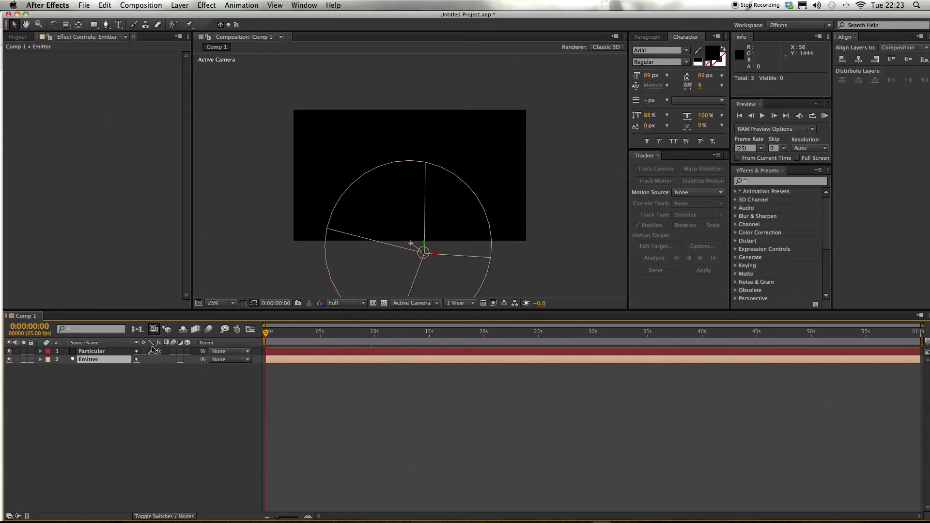
{"action": "key", "text": "p"}
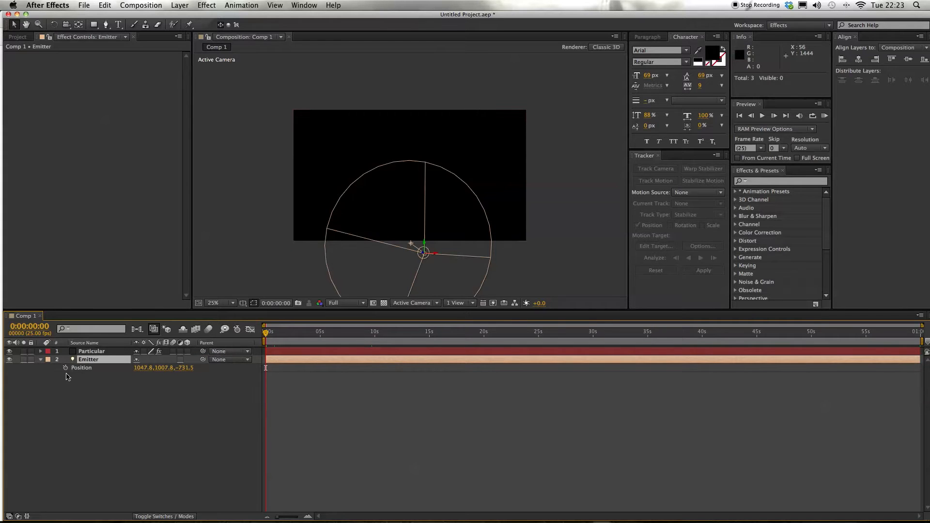
{"action": "left_click", "coordinate": [66, 368]}
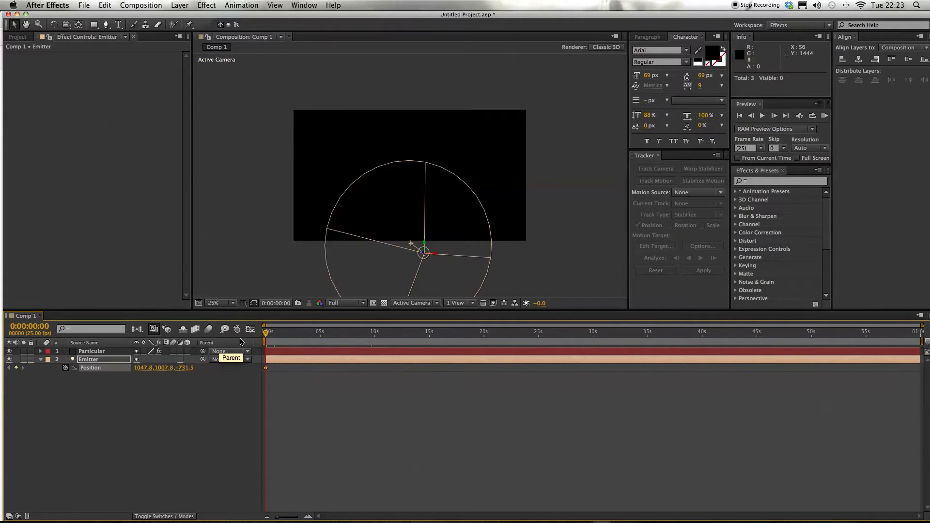
Add a Position keyframe at 0:00:04:24 with the Emitter light raised to about 1037, 221, -638, and scrub through the motion
{"action": "left_click_drag", "start_coordinate": [268, 335], "coordinate": [320, 338]}
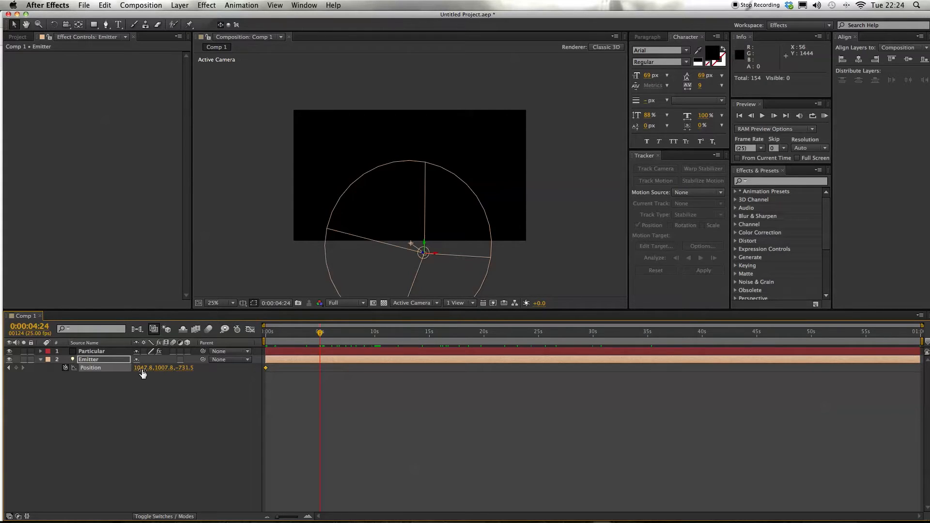
{"action": "left_click_drag", "start_coordinate": [425, 251], "coordinate": [427, 155]}
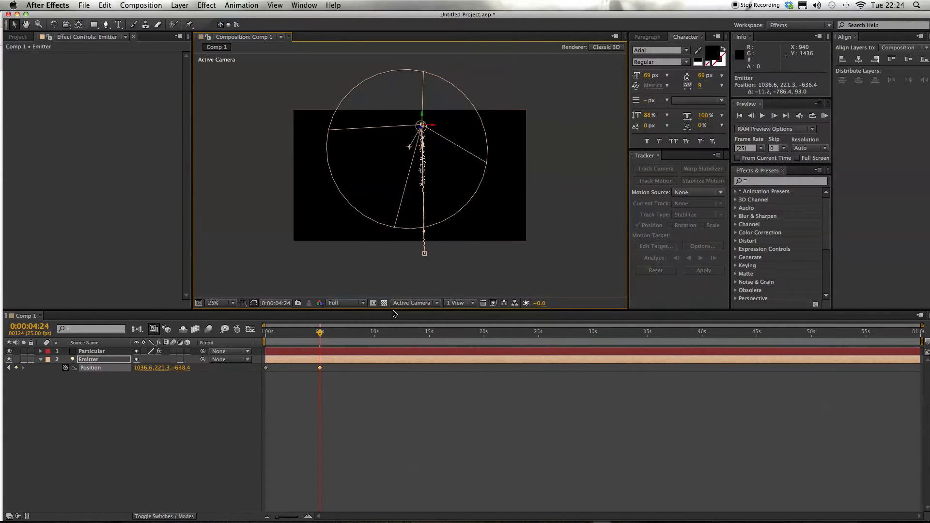
{"action": "left_click", "coordinate": [380, 405]}
{"action": "mouse_move", "coordinate": [290, 334]}
{"action": "left_mouse_down"}
{"action": "mouse_move", "coordinate": [278, 334]}
{"action": "mouse_move", "coordinate": [319, 334]}
{"action": "mouse_move", "coordinate": [306, 334]}
{"action": "left_mouse_up"}
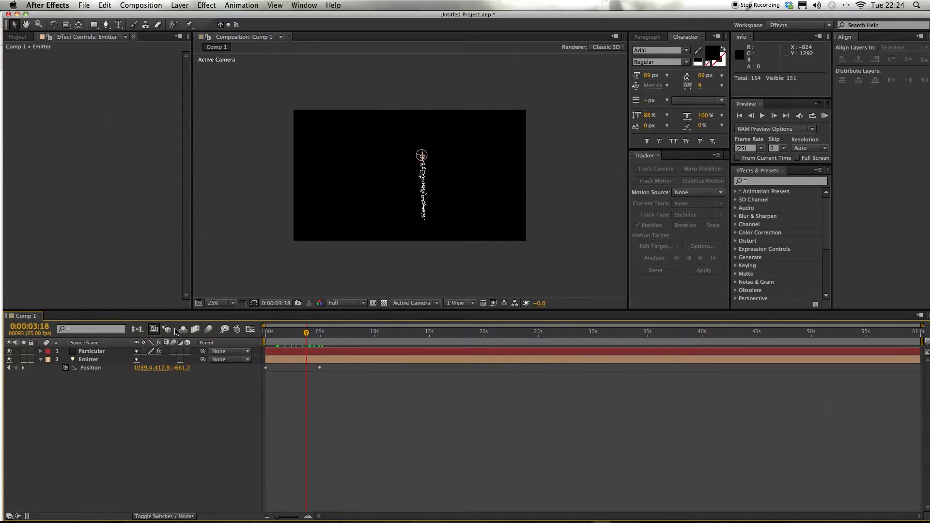
Set Velocity Random and Velocity Distribution to 0 in the Particular effect's Emitter settings
{"action": "left_click", "coordinate": [113, 353]}
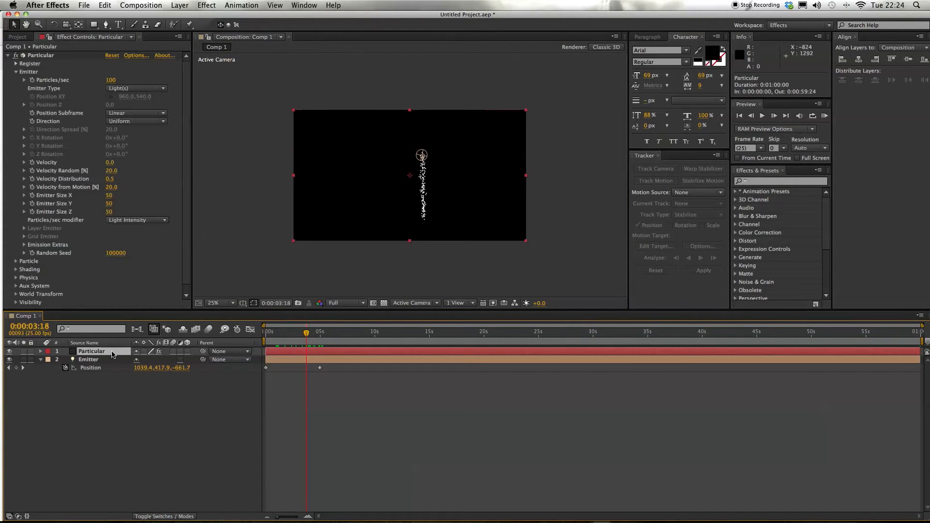
{"action": "left_click", "coordinate": [112, 174]}
{"action": "left_click", "coordinate": [112, 172]}
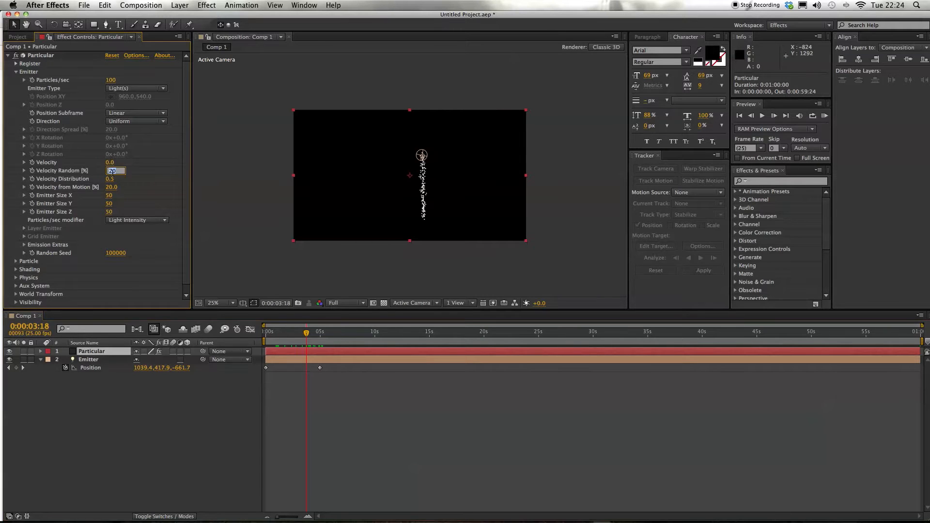
{"action": "type", "text": "0"}
{"action": "key", "text": "Return"}
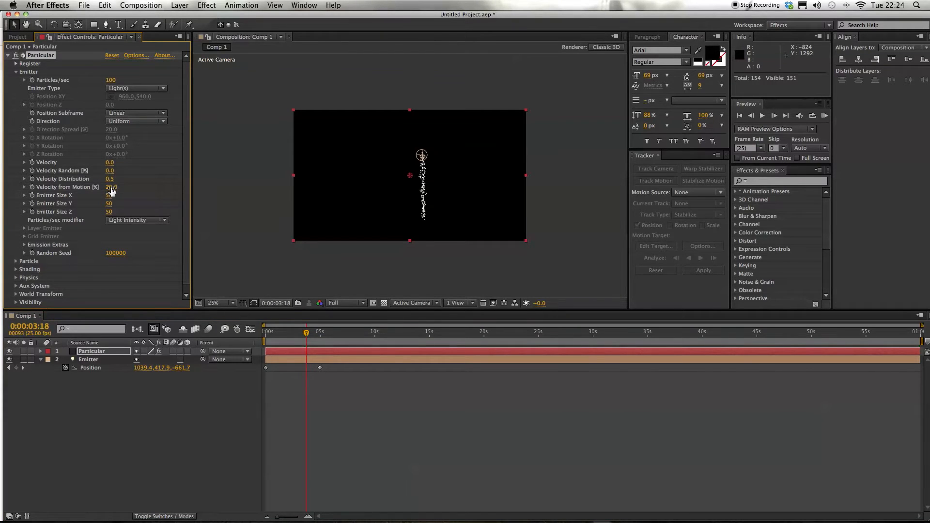
{"action": "left_click", "coordinate": [110, 178]}
{"action": "type", "text": "0"}
{"action": "key", "text": "Return"}
Set Particular's Emitter Size X, Y and Z all to 0
{"action": "left_click", "coordinate": [110, 196]}
{"action": "left_click", "coordinate": [108, 203]}
{"action": "type", "text": "0"}
{"action": "left_click", "coordinate": [108, 212]}
{"action": "type", "text": "0"}
{"action": "key", "text": "Return"}
With the Particle settings expanded, trim the work area to end at 0:00:04:23 and preview the trail
{"action": "scroll", "coordinate": [43, 249], "scroll_direction": "down", "scroll_amount": 1}
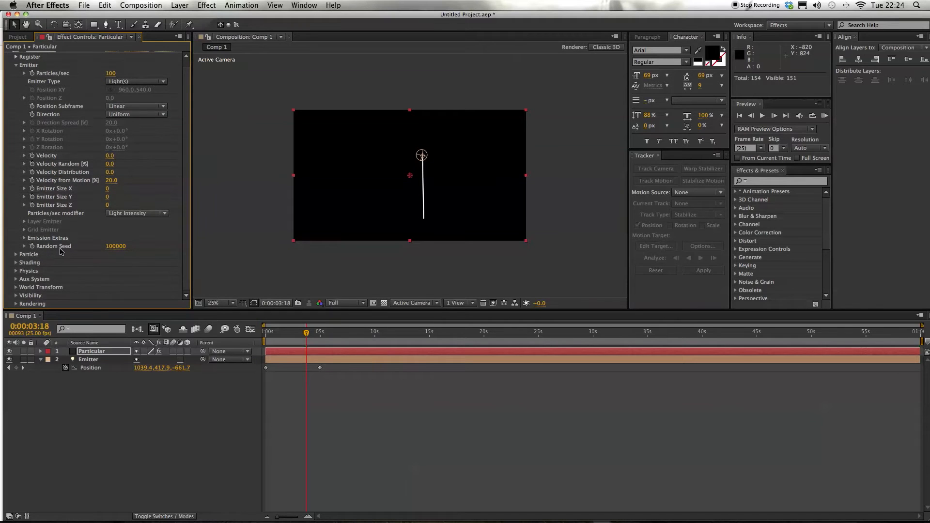
{"action": "left_click", "coordinate": [16, 254]}
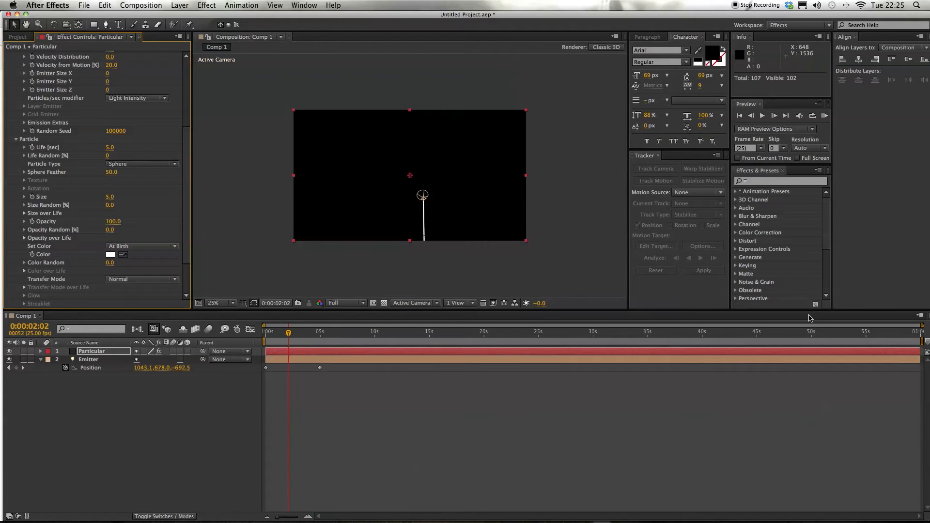
{"action": "mouse_move", "coordinate": [926, 340]}
{"action": "left_mouse_down"}
{"action": "mouse_move", "coordinate": [324, 341]}
{"action": "mouse_move", "coordinate": [323, 364]}
{"action": "left_mouse_up"}
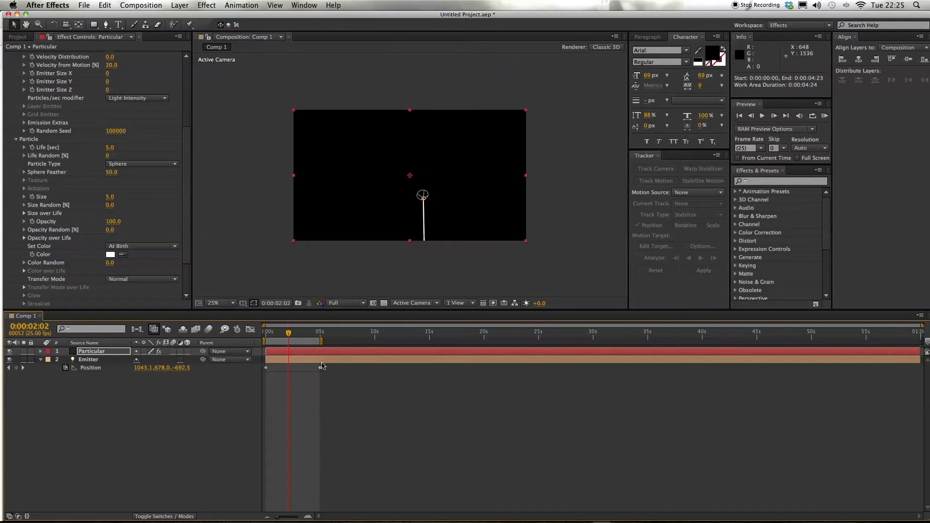
{"action": "mouse_move", "coordinate": [284, 339]}
{"action": "left_mouse_down"}
{"action": "mouse_move", "coordinate": [318, 338]}
{"action": "mouse_move", "coordinate": [284, 339]}
{"action": "left_mouse_up"}
{"action": "key", "text": "KP_0"}
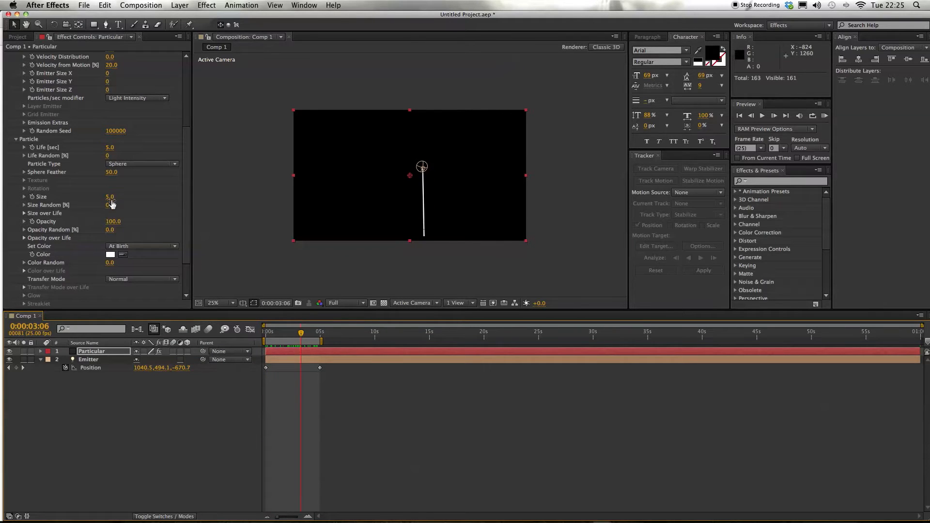
Set Affect Position to 504 in Particular's Physics Air Turbulence Field and scrub through the motion to 0:00:04:00
{"action": "scroll", "coordinate": [103, 207], "scroll_direction": "down", "scroll_amount": 4}
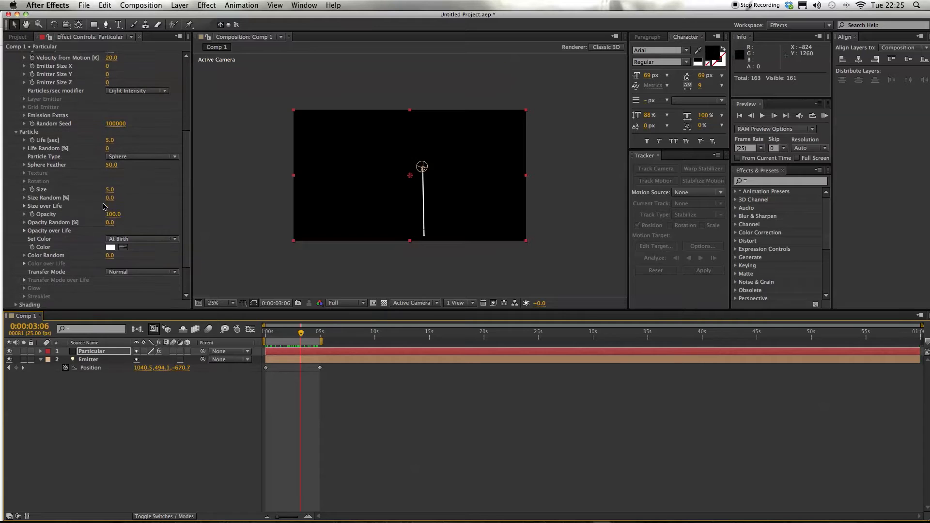
{"action": "scroll", "coordinate": [103, 207], "scroll_direction": "down", "scroll_amount": 3}
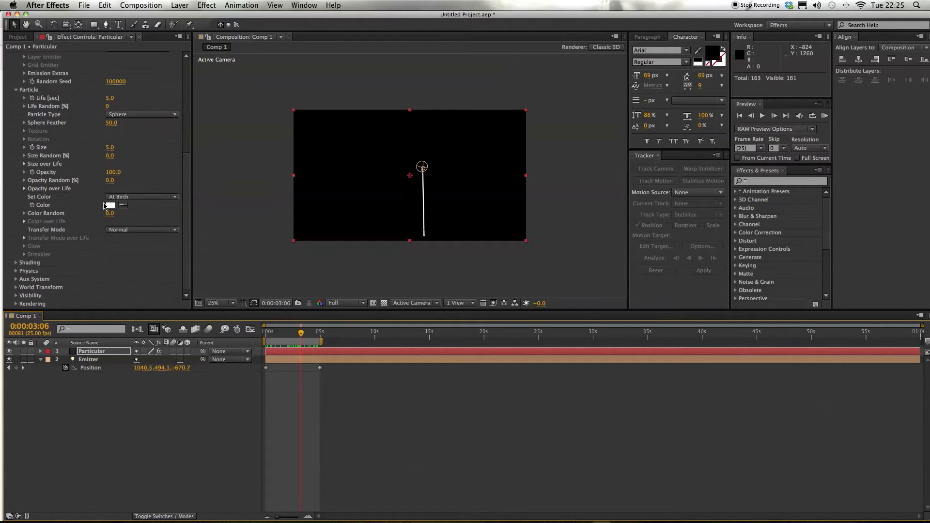
{"action": "left_click", "coordinate": [17, 271]}
{"action": "scroll", "coordinate": [17, 273], "scroll_direction": "down", "scroll_amount": 1}
{"action": "scroll", "coordinate": [88, 284], "scroll_direction": "down", "scroll_amount": 3}
{"action": "scroll", "coordinate": [104, 267], "scroll_direction": "down", "scroll_amount": 1}
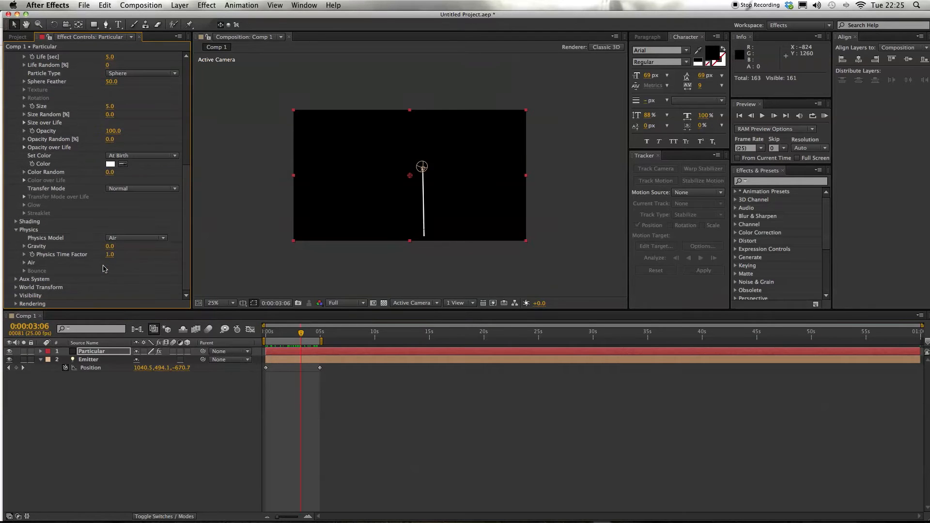
{"action": "left_click", "coordinate": [24, 263]}
{"action": "scroll", "coordinate": [24, 265], "scroll_direction": "down", "scroll_amount": 6}
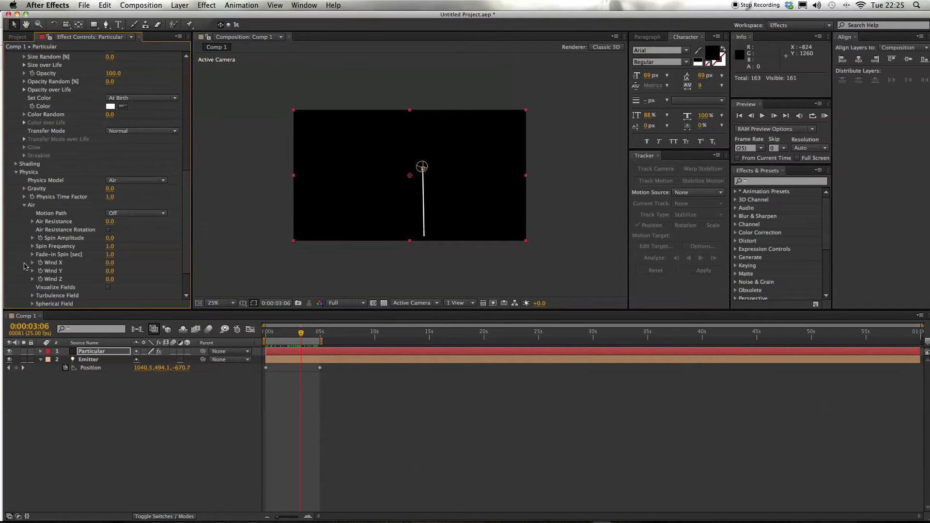
{"action": "scroll", "coordinate": [95, 271], "scroll_direction": "down", "scroll_amount": 1}
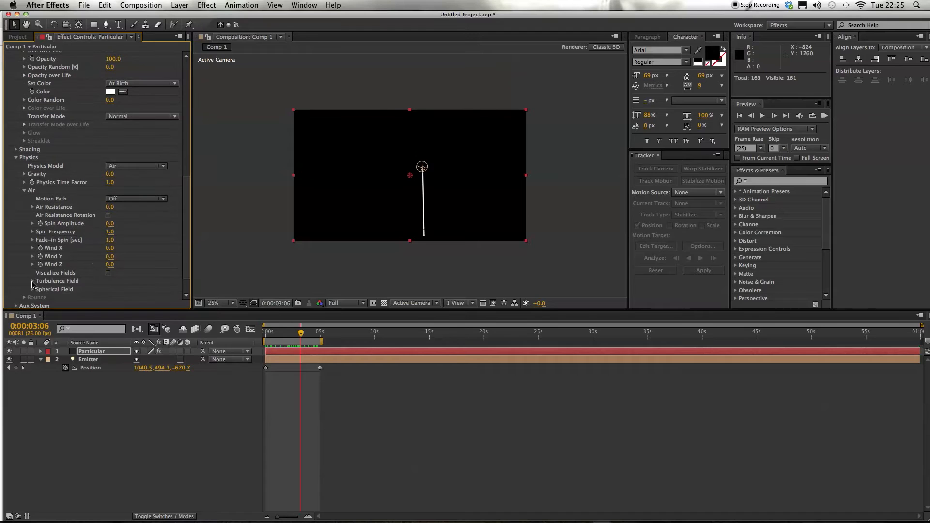
{"action": "left_click", "coordinate": [33, 281]}
{"action": "scroll", "coordinate": [111, 252], "scroll_direction": "down", "scroll_amount": 8}
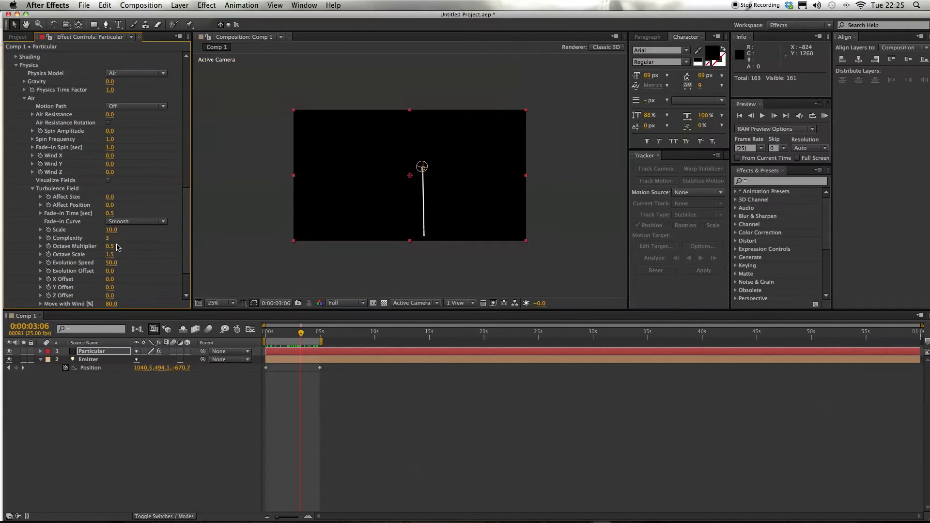
{"action": "left_click_drag", "start_coordinate": [109, 206], "coordinate": [353, 209]}
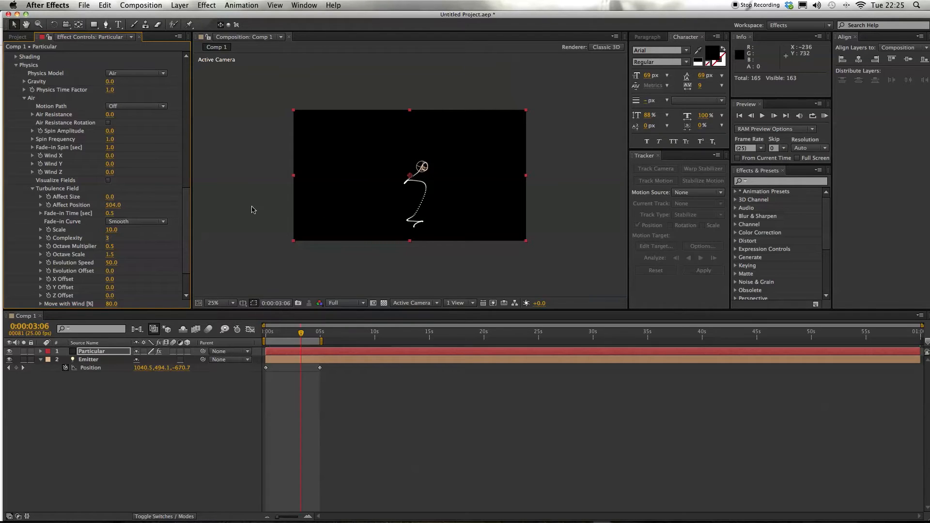
{"action": "mouse_move", "coordinate": [302, 337]}
{"action": "left_mouse_down"}
{"action": "mouse_move", "coordinate": [271, 337]}
{"action": "mouse_move", "coordinate": [333, 338]}
{"action": "mouse_move", "coordinate": [306, 339]}
{"action": "left_mouse_up"}
{"action": "left_click_drag", "start_coordinate": [293, 339], "coordinate": [311, 340]}
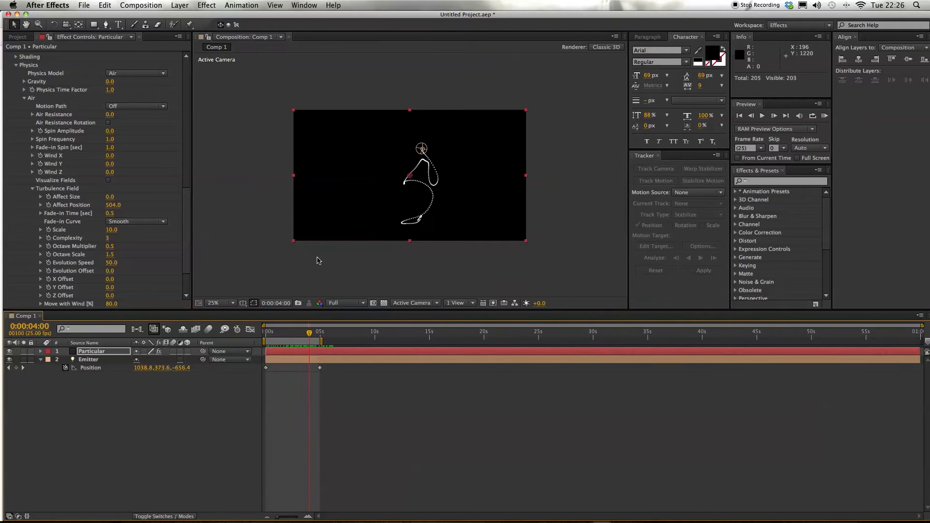
Set Emit to Continously in Particular's Aux System and view the composition at 100%
{"action": "scroll", "coordinate": [136, 242], "scroll_direction": "down", "scroll_amount": 5}
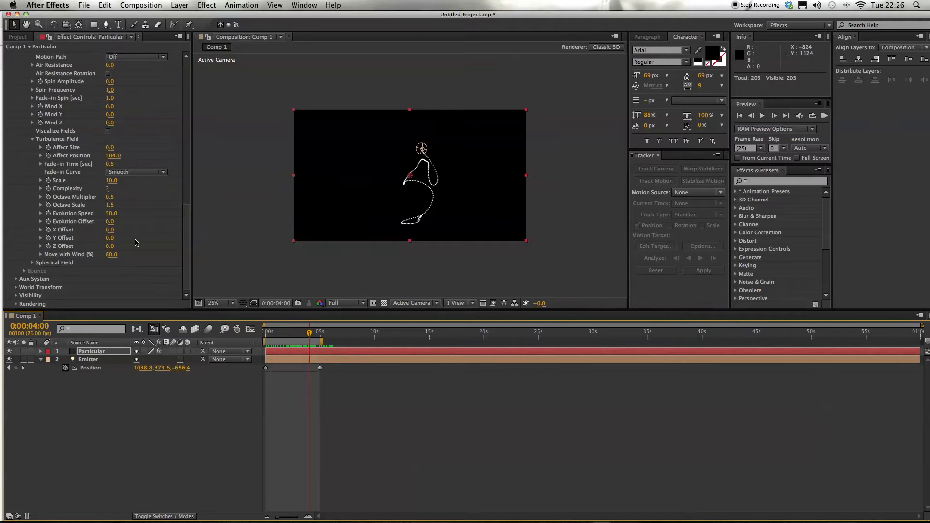
{"action": "left_click", "coordinate": [15, 279]}
{"action": "scroll", "coordinate": [15, 281], "scroll_direction": "down", "scroll_amount": 10}
{"action": "left_click", "coordinate": [122, 156]}
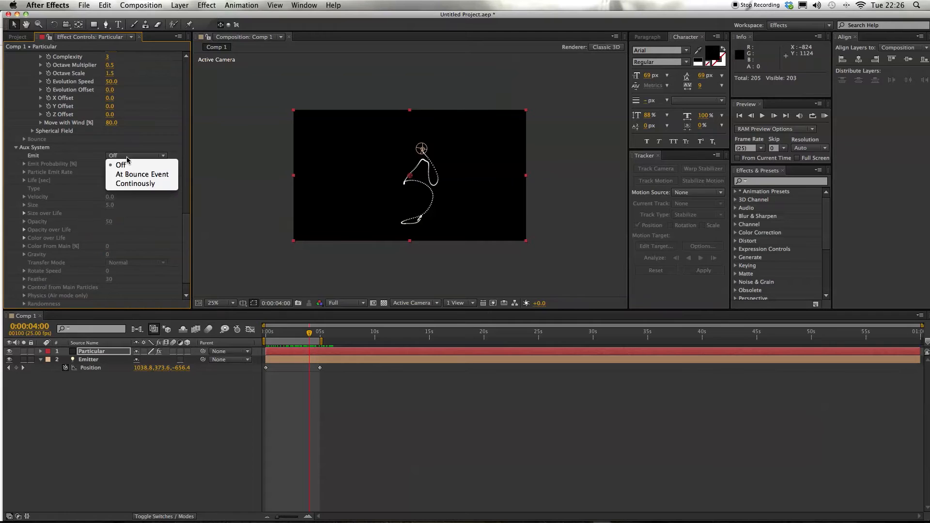
{"action": "left_click", "coordinate": [126, 179]}
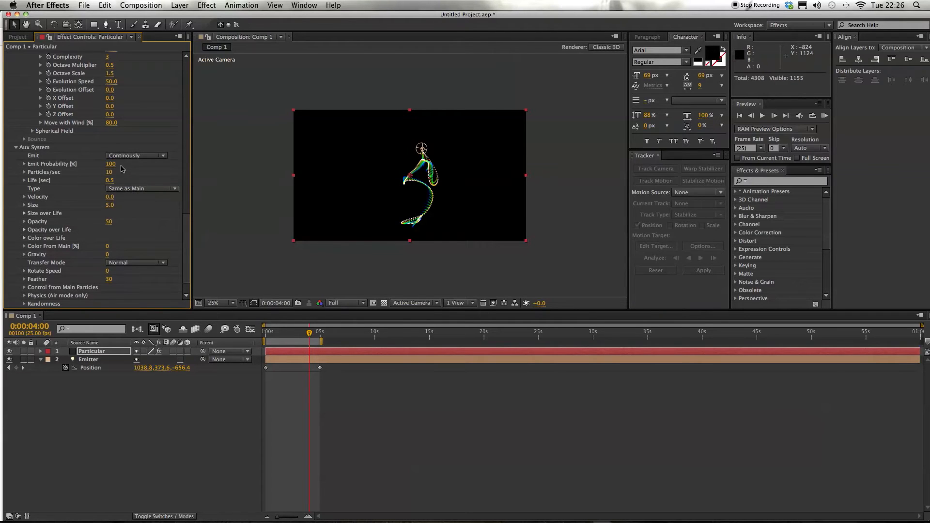
{"action": "key", "text": "slash"}
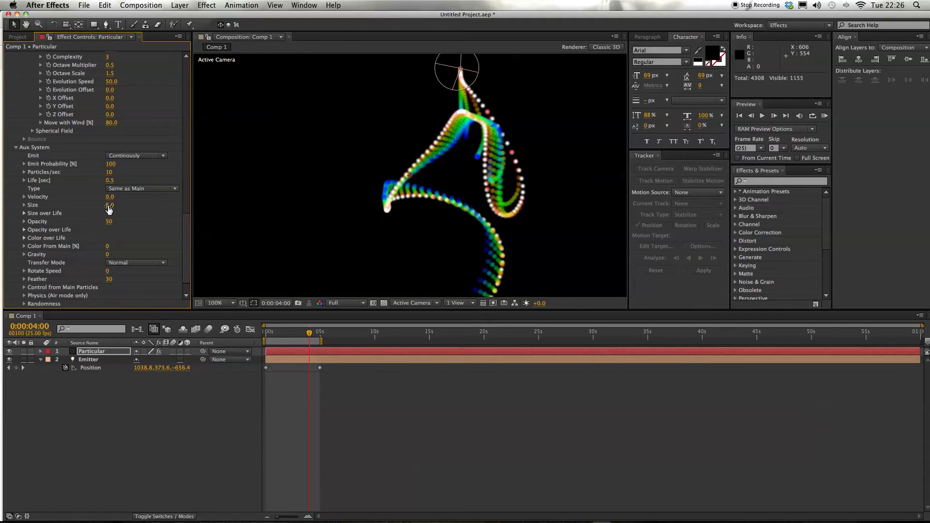
Set the Aux System's Size to 1.0 and its Particles/sec to 500
{"action": "left_click_drag", "start_coordinate": [109, 209], "coordinate": [103, 207]}
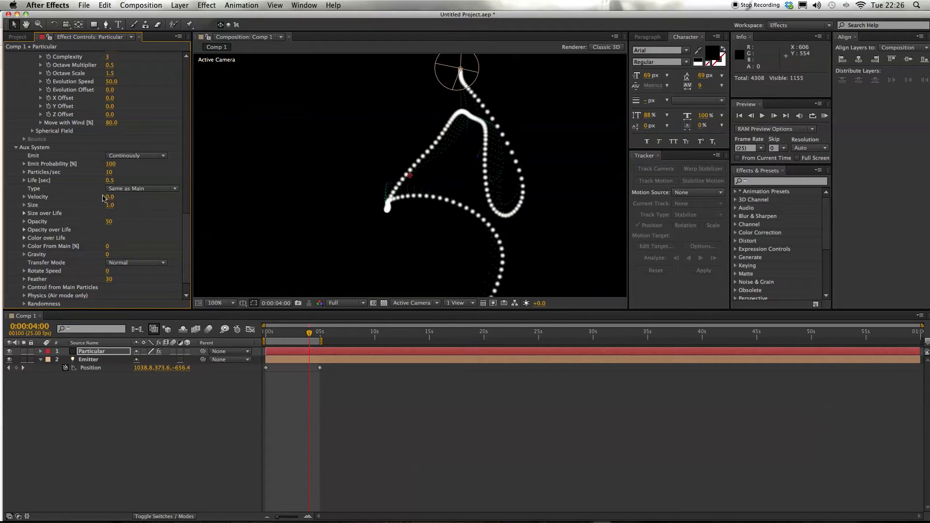
{"action": "left_click_drag", "start_coordinate": [109, 175], "coordinate": [159, 173]}
{"action": "left_click", "coordinate": [116, 172]}
{"action": "key", "text": "Return"}
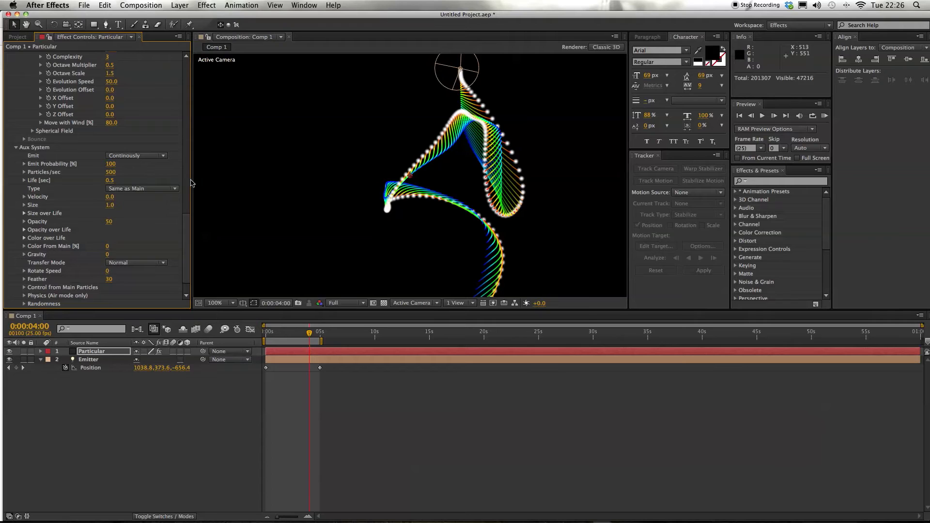
Try several Color over Life gradient presets for the Aux System and apply the white-cyan-blue one
{"action": "scroll", "coordinate": [148, 214], "scroll_direction": "down", "scroll_amount": 3}
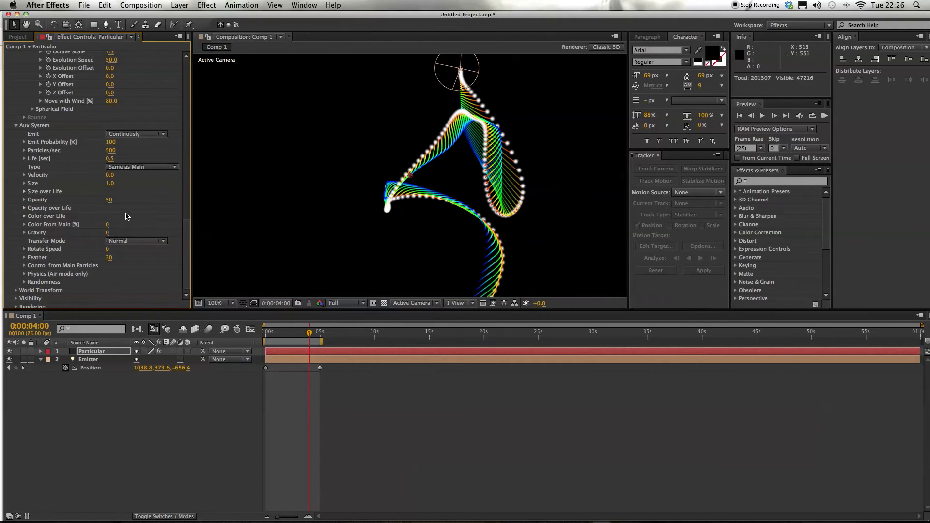
{"action": "left_click", "coordinate": [24, 274]}
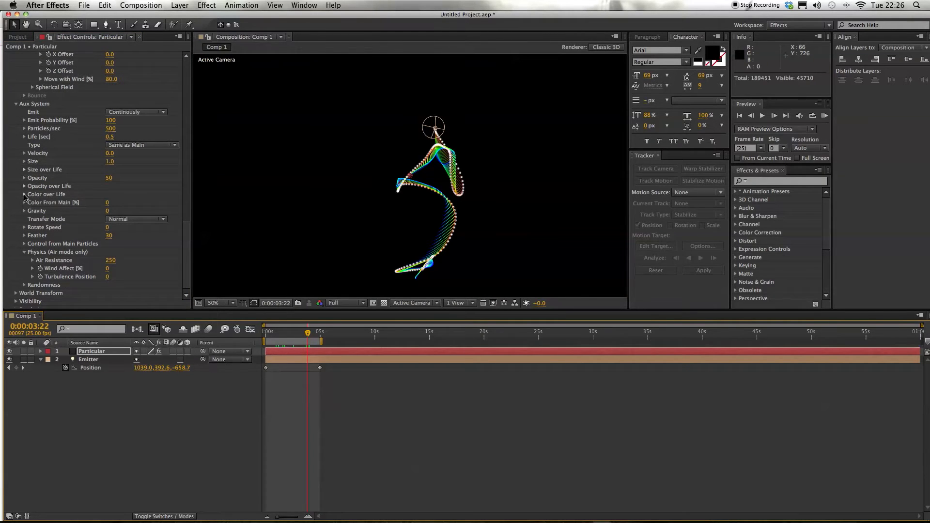
{"action": "left_click", "coordinate": [25, 194]}
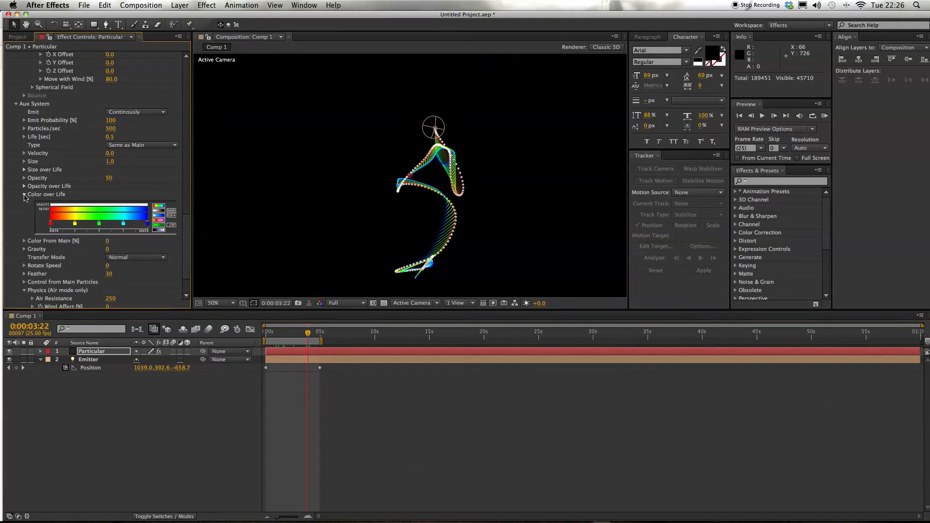
{"action": "left_click", "coordinate": [161, 222]}
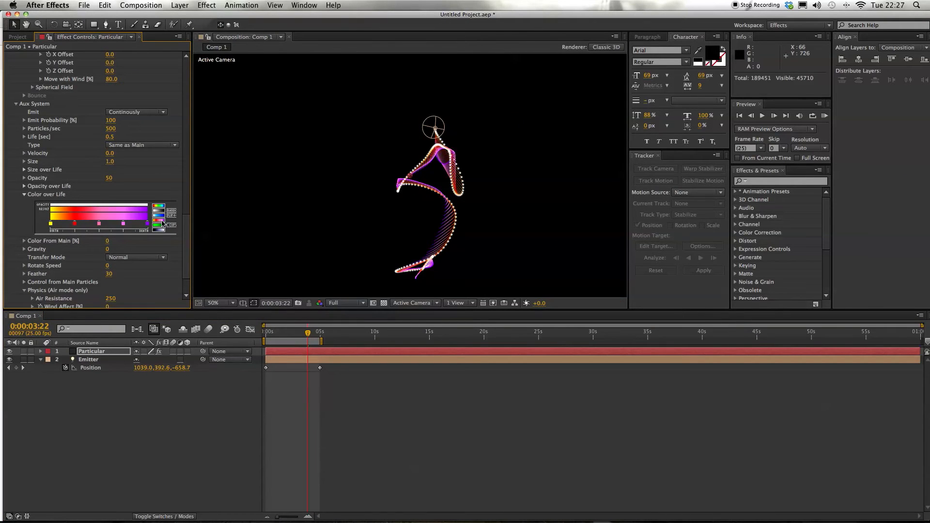
{"action": "left_click", "coordinate": [163, 210]}
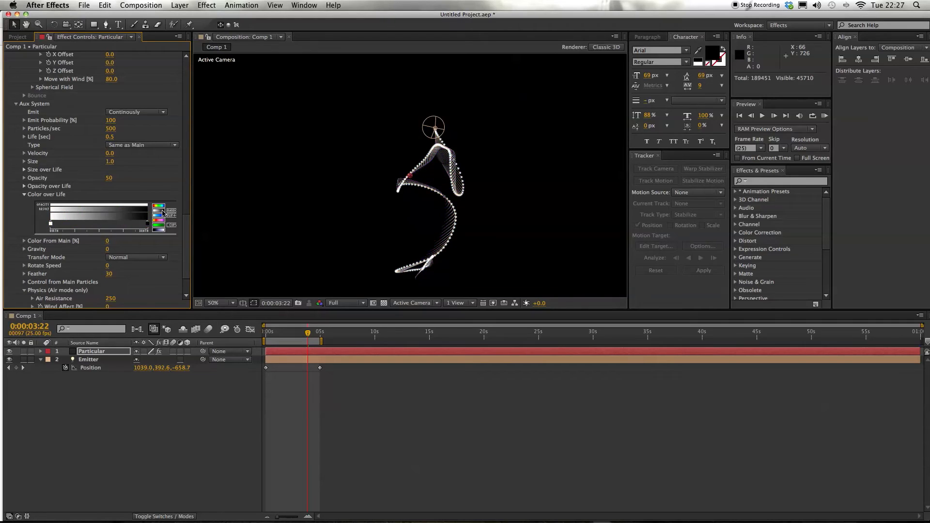
{"action": "left_click", "coordinate": [162, 226]}
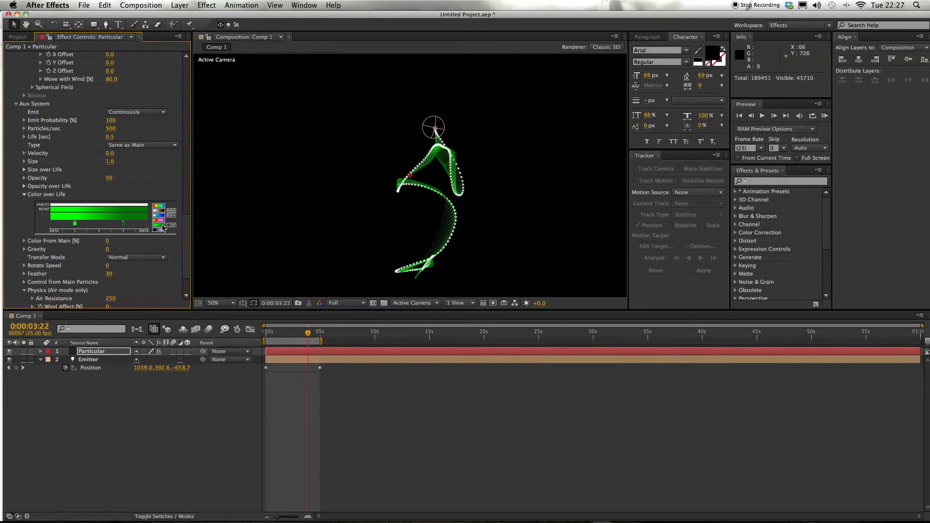
{"action": "left_click", "coordinate": [162, 215]}
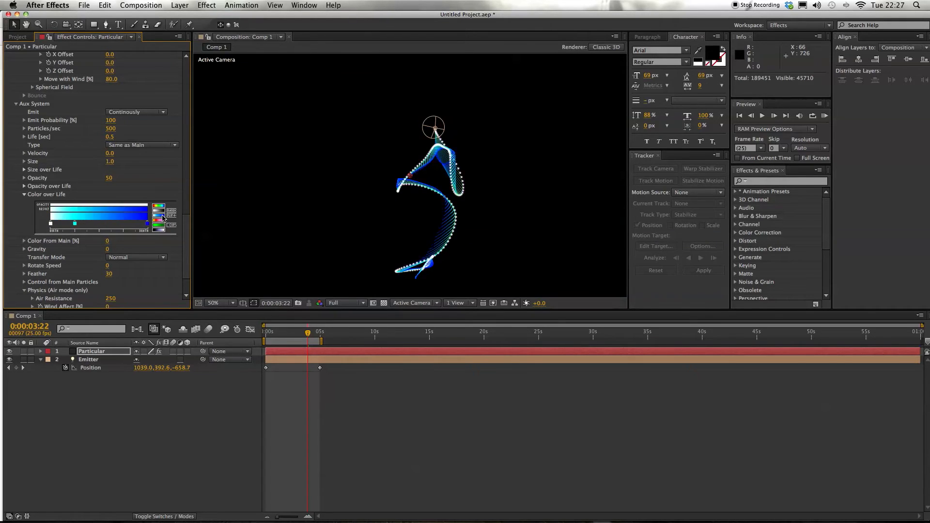
Recolor the first and second stops of the Aux System's Color over Life gradient to red, FF0000
{"action": "double_click", "coordinate": [50, 223]}
{"action": "left_click", "coordinate": [452, 306]}
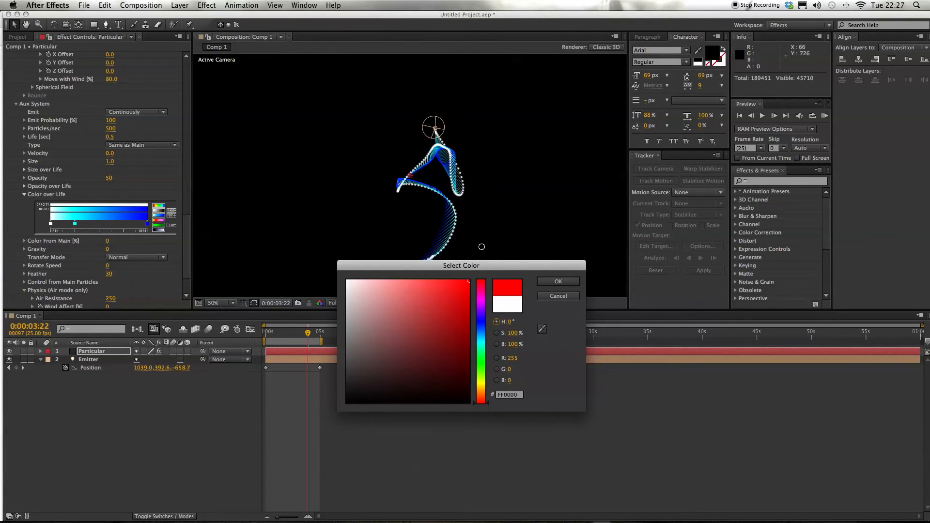
{"action": "left_click", "coordinate": [558, 281]}
{"action": "double_click", "coordinate": [74, 224]}
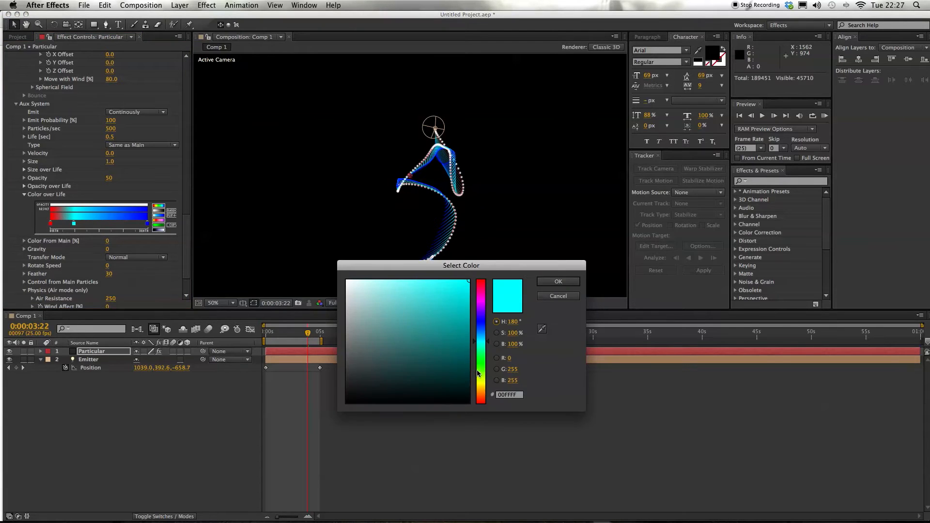
{"action": "left_click_drag", "start_coordinate": [478, 373], "coordinate": [480, 403]}
{"action": "left_click", "coordinate": [558, 281]}
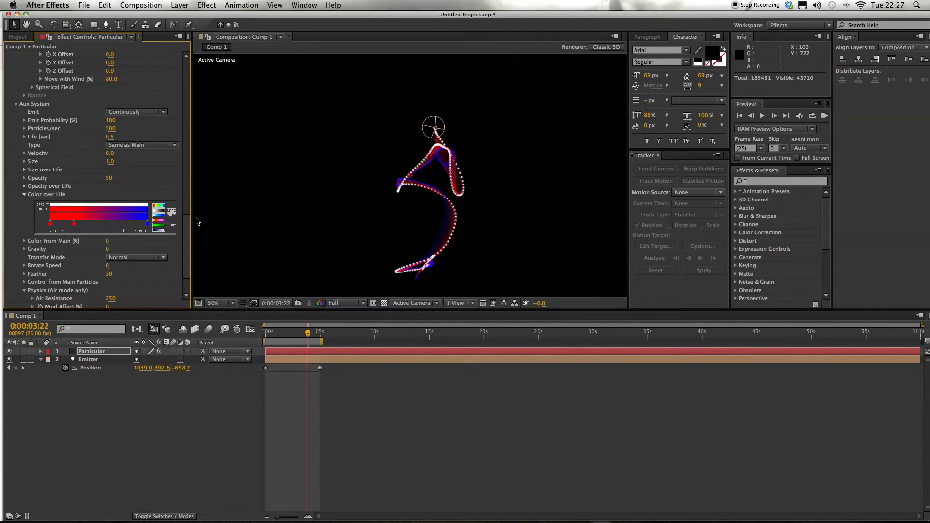
Change the last stop of the Color over Life gradient to yellow
{"action": "double_click", "coordinate": [148, 224]}
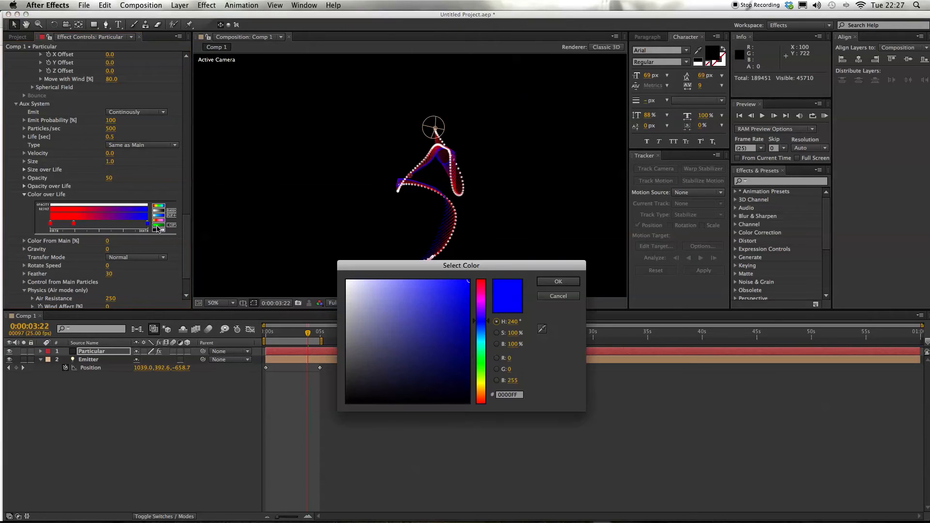
{"action": "left_click_drag", "start_coordinate": [483, 366], "coordinate": [491, 379]}
{"action": "left_click", "coordinate": [558, 282]}
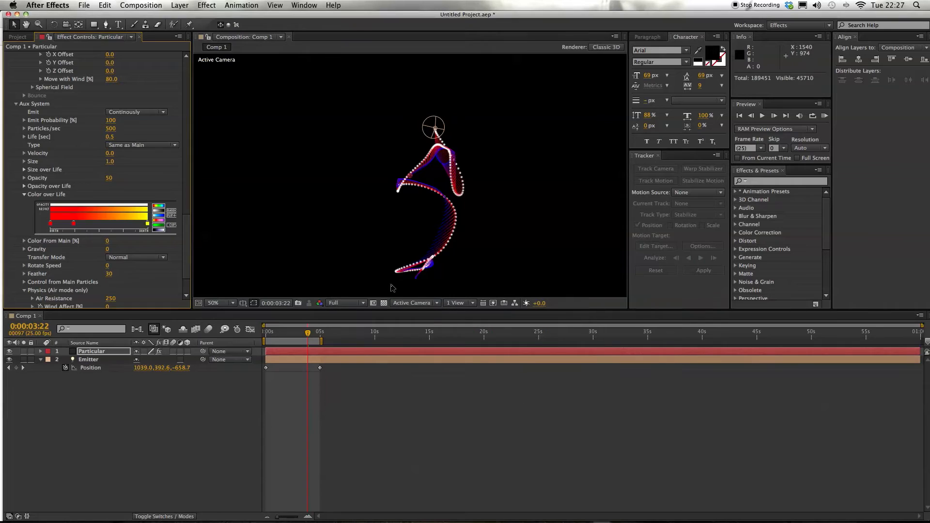
Shift the middle stop of the Aux System's Color over Life gradient toward the yellow end and recolor it a muted orange-brown
{"action": "left_click_drag", "start_coordinate": [75, 225], "coordinate": [89, 225]}
{"action": "double_click", "coordinate": [89, 224]}
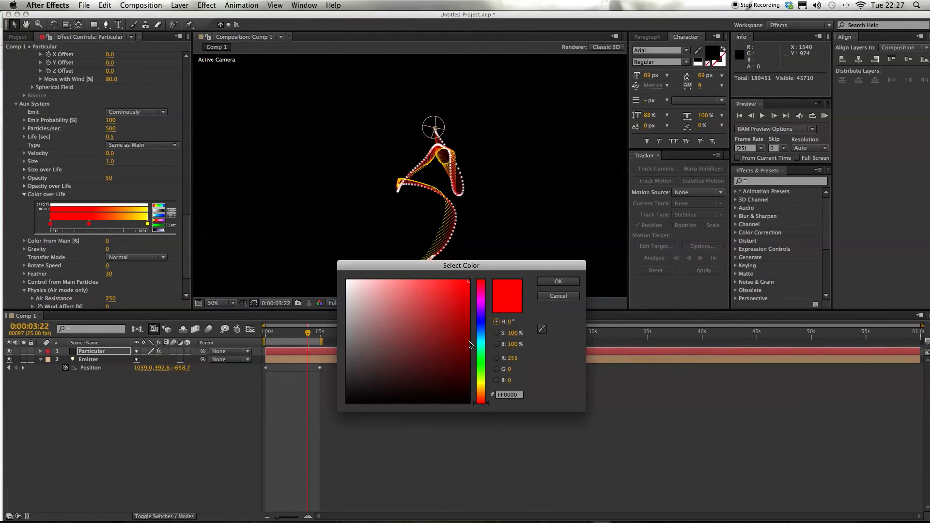
{"action": "left_click", "coordinate": [481, 393]}
{"action": "left_click", "coordinate": [461, 319]}
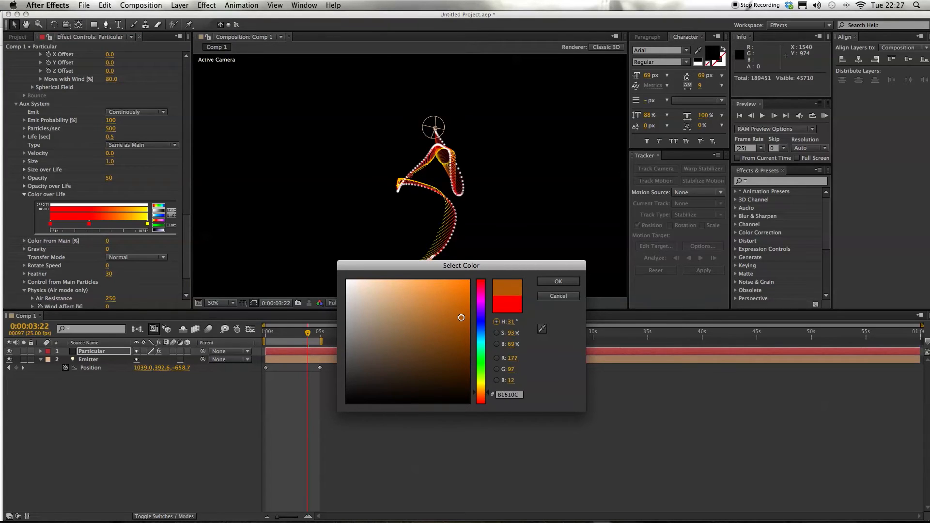
{"action": "left_click_drag", "start_coordinate": [437, 307], "coordinate": [435, 318]}
{"action": "left_click", "coordinate": [552, 284]}
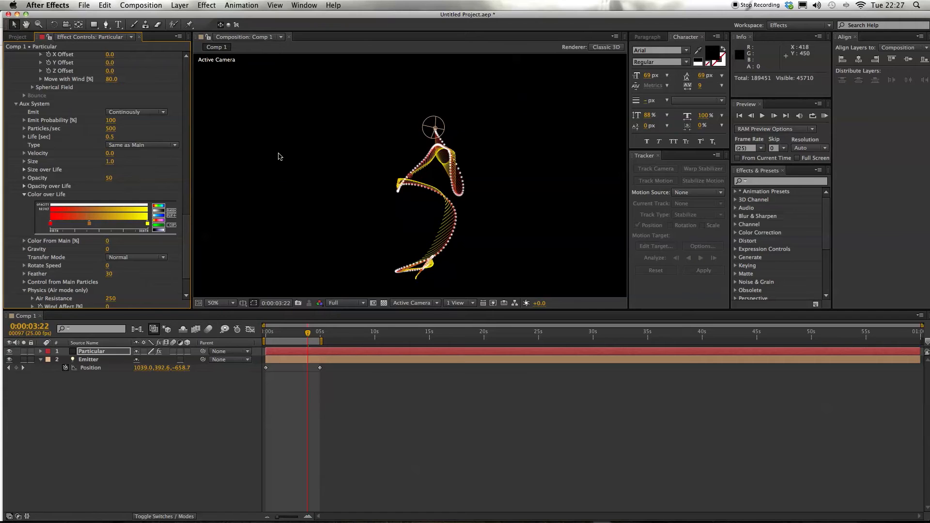
Raise the Aux System's Particles/sec to 572, and try a Velocity of 184 before setting it back to 0
{"action": "scroll", "coordinate": [403, 194], "scroll_direction": "up", "scroll_amount": 2}
{"action": "scroll", "coordinate": [403, 194], "scroll_direction": "down", "scroll_amount": 1}
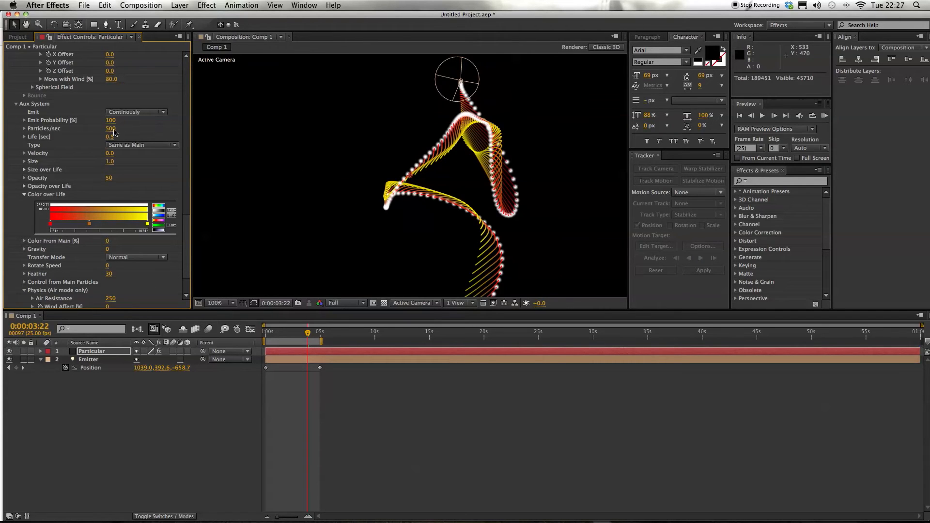
{"action": "left_click_drag", "start_coordinate": [145, 128], "coordinate": [146, 129]}
{"action": "left_click_drag", "start_coordinate": [172, 154], "coordinate": [167, 156]}
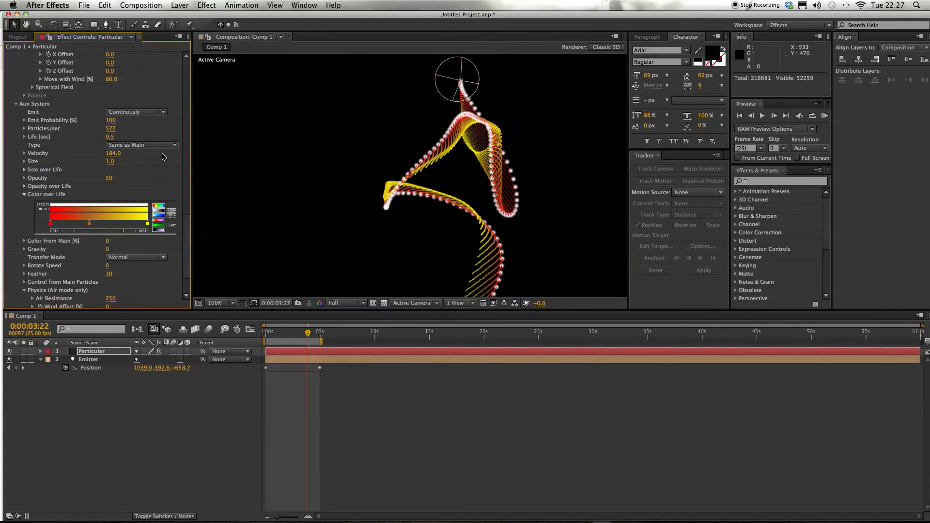
{"action": "left_click", "coordinate": [115, 154]}
{"action": "key", "text": "Return"}
Set the main Particle Size to 0 so that only the Aux System's trail is drawn
{"action": "left_click_drag", "start_coordinate": [183, 211], "coordinate": [179, 112]}
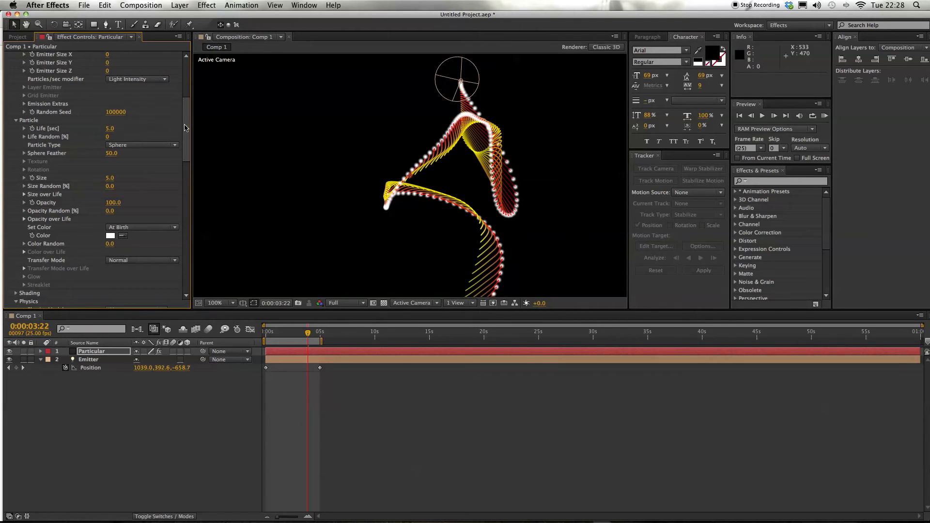
{"action": "left_click_drag", "start_coordinate": [188, 137], "coordinate": [187, 124]}
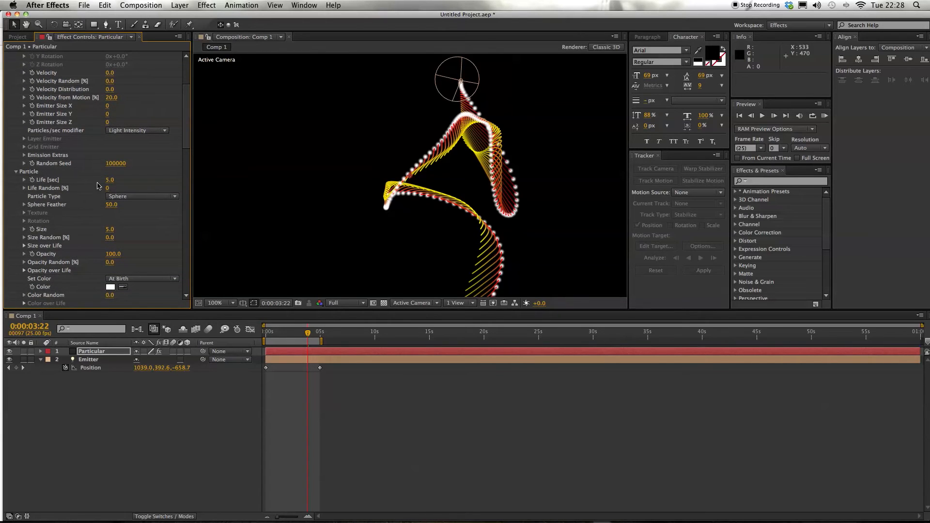
{"action": "left_click_drag", "start_coordinate": [104, 230], "coordinate": [102, 231]}
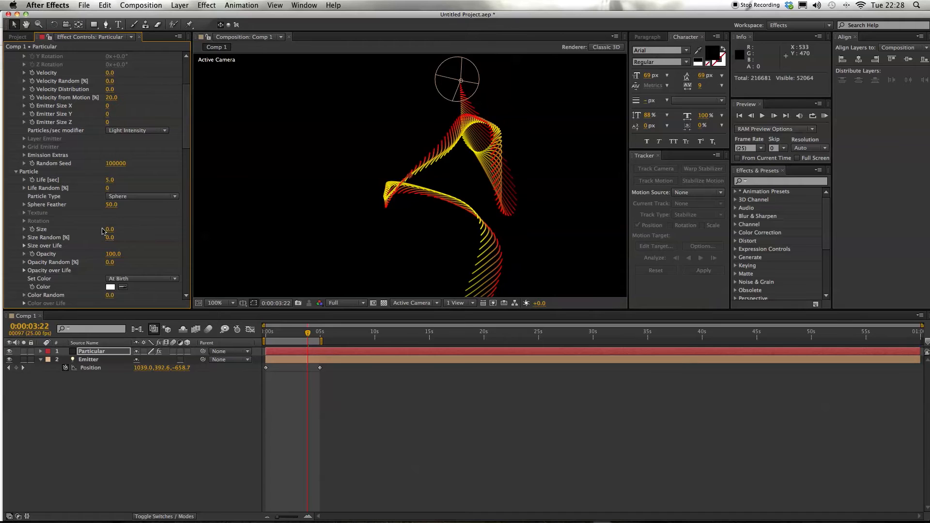
Set the main Emitter's Particles/sec to 500
{"action": "left_click_drag", "start_coordinate": [188, 143], "coordinate": [186, 117]}
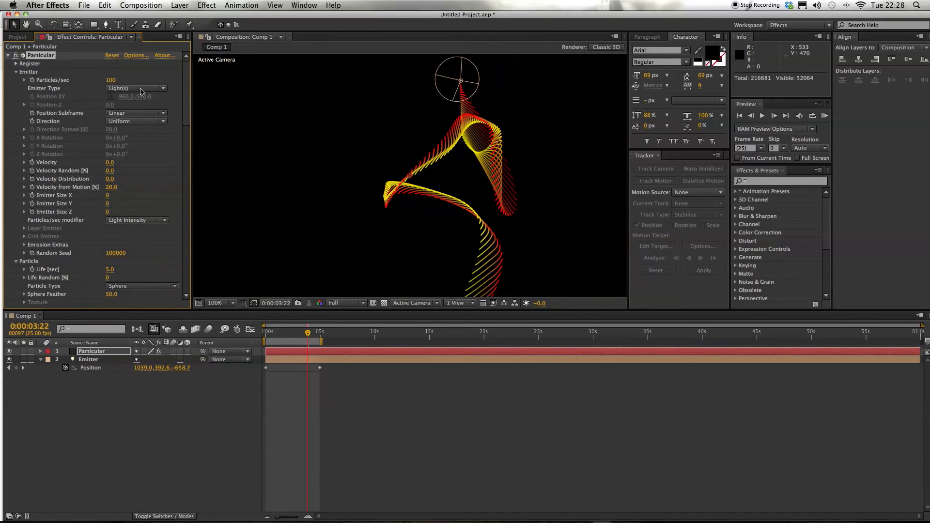
{"action": "left_click", "coordinate": [110, 80]}
{"action": "key", "text": "Return"}
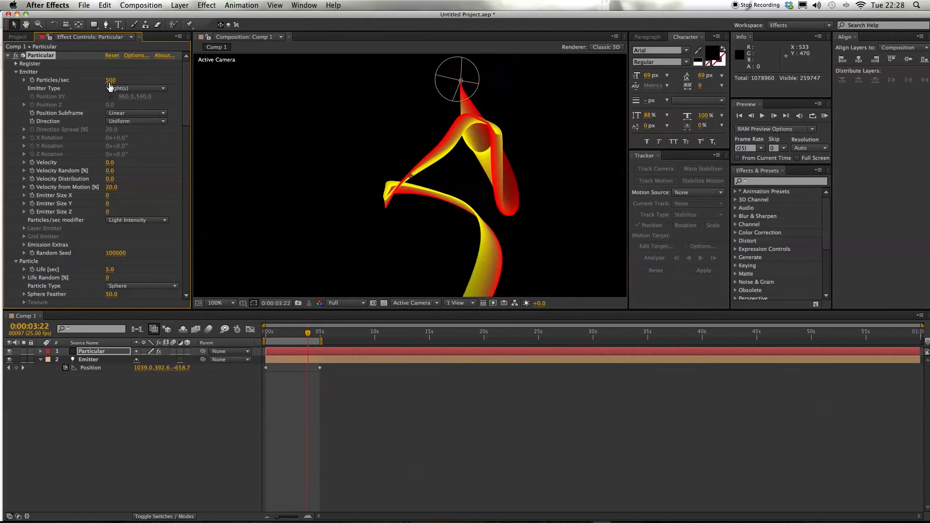
Lower the Aux System's Opacity to 10
{"action": "left_click_drag", "start_coordinate": [186, 110], "coordinate": [204, 238]}
{"action": "left_click_drag", "start_coordinate": [109, 250], "coordinate": [92, 250]}
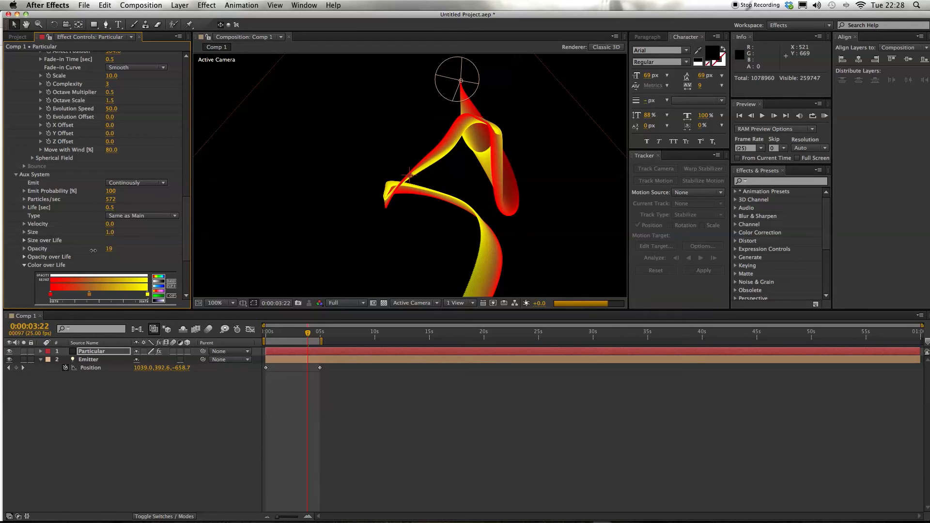
{"action": "left_click_drag", "start_coordinate": [109, 250], "coordinate": [102, 250]}
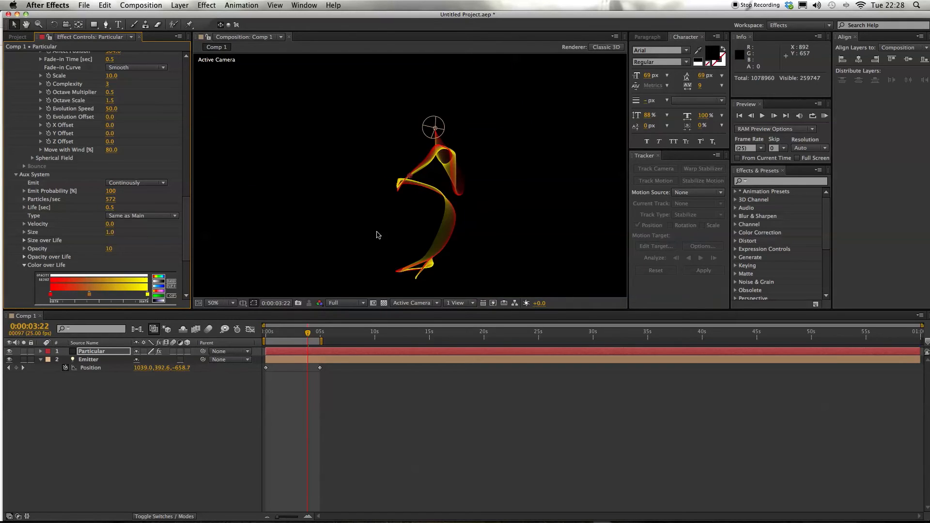
Move the current time to 0:00:02:16 and set the Aux System's Turbulence Position under Physics (Air mode only) to 500
{"action": "left_click_drag", "start_coordinate": [307, 337], "coordinate": [263, 336]}
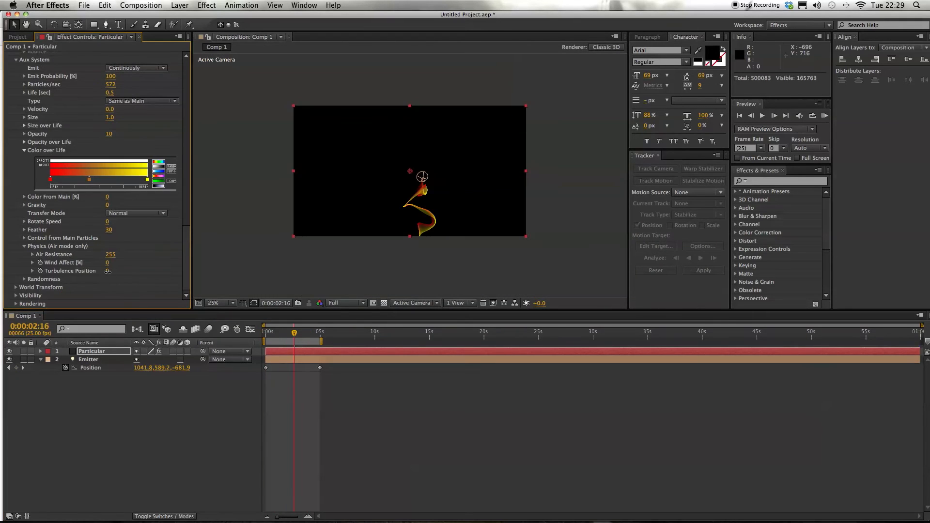
{"action": "left_click", "coordinate": [110, 271]}
{"action": "type", "text": "500"}
{"action": "key", "text": "Return"}
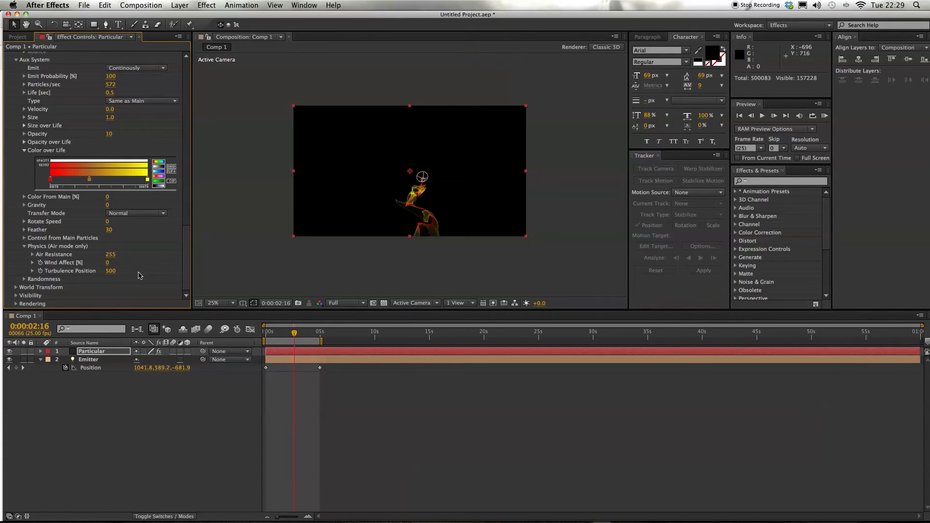
Raise the main Emitter's Particles/sec to 980
{"action": "scroll", "coordinate": [166, 217], "scroll_direction": "up", "scroll_amount": 8}
{"action": "scroll", "coordinate": [167, 217], "scroll_direction": "up", "scroll_amount": 7}
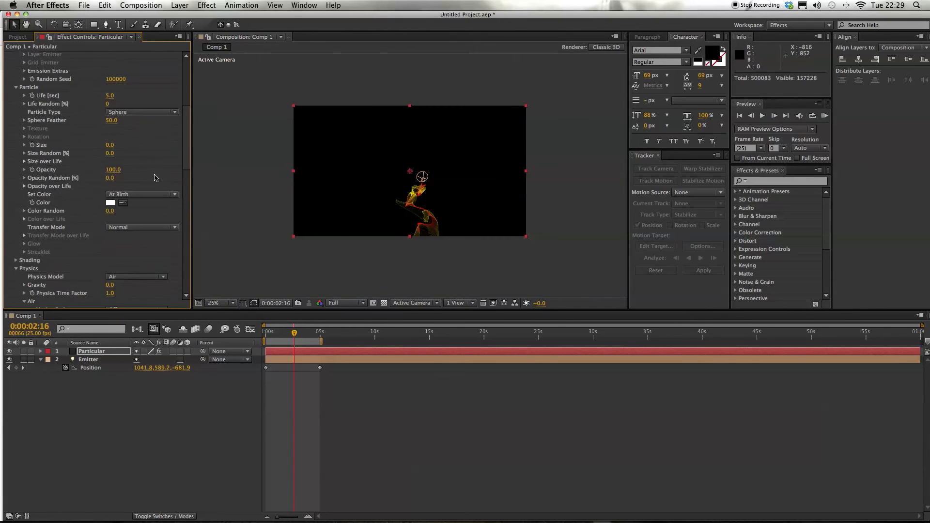
{"action": "scroll", "coordinate": [146, 139], "scroll_direction": "up", "scroll_amount": 7}
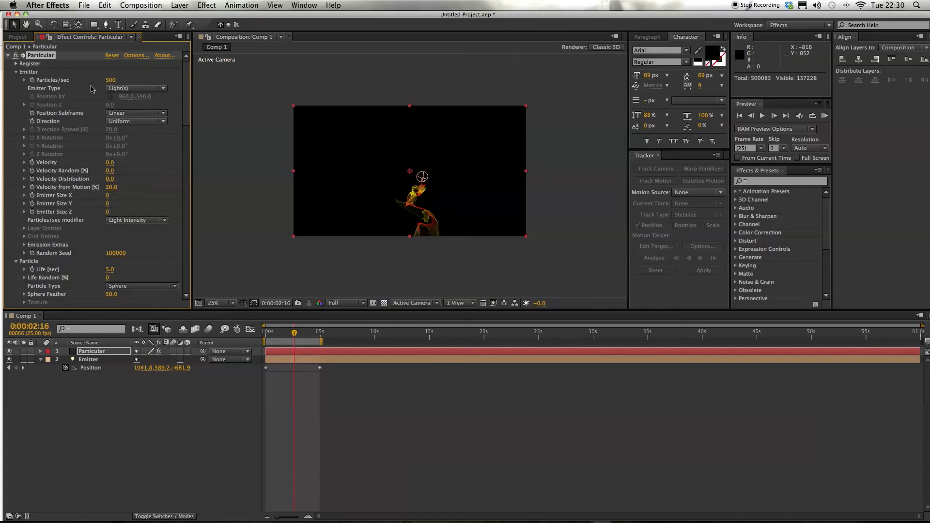
{"action": "left_click_drag", "start_coordinate": [109, 80], "coordinate": [141, 81]}
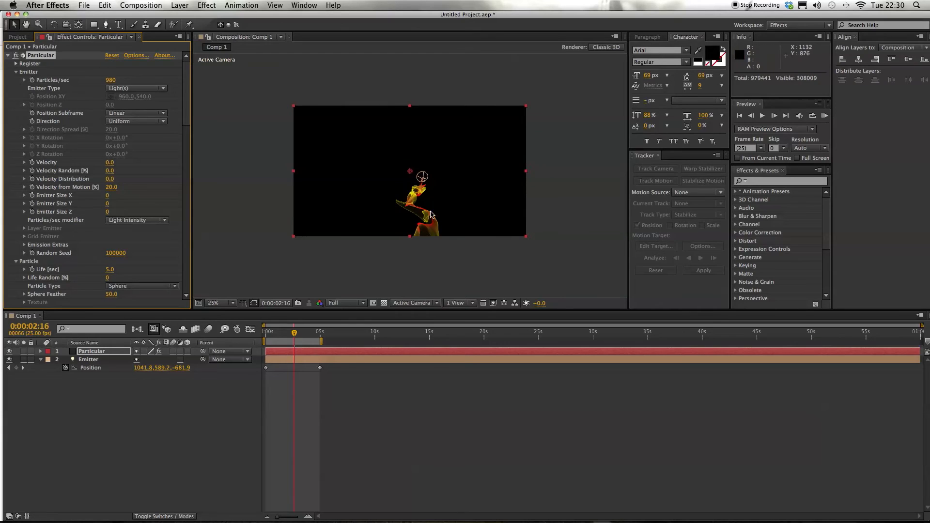
Inspect the turbulent trail up close and play a RAM preview of the animation
{"action": "key", "text": "period"}
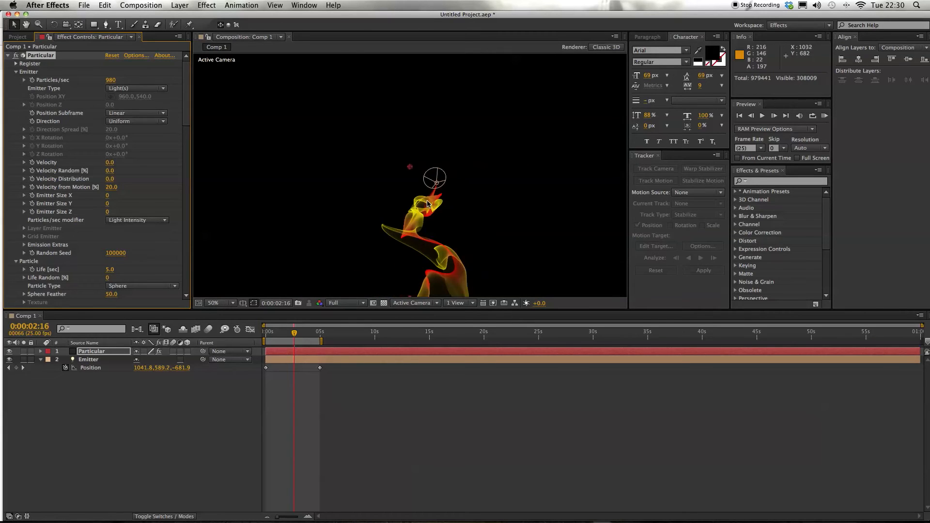
{"action": "key", "text": "space"}
{"action": "left_click_drag", "start_coordinate": [419, 203], "coordinate": [404, 158]}
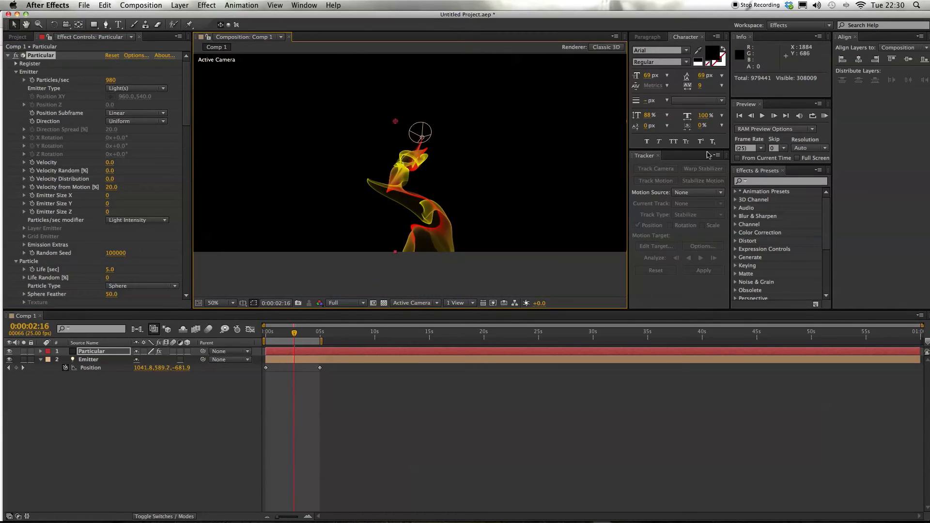
{"action": "key", "text": "KP_0"}
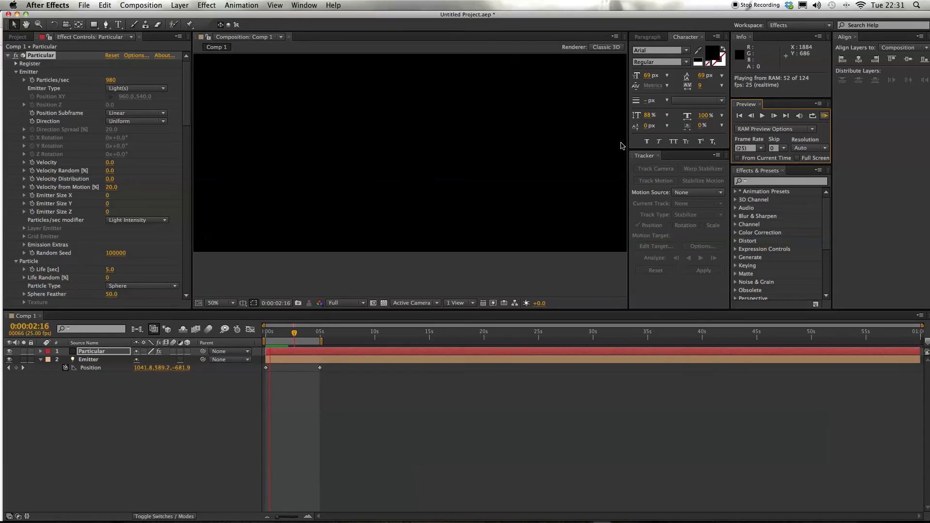
{"action": "key", "text": "space"}
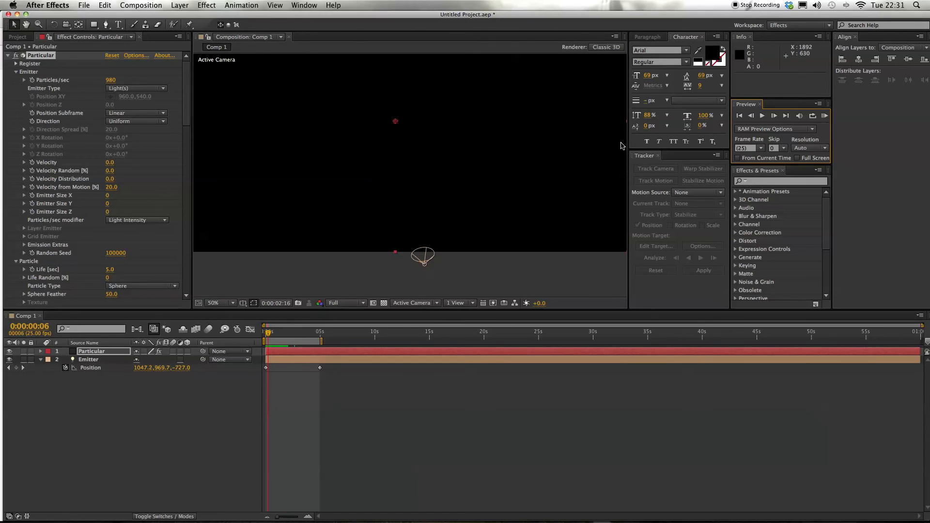
{"action": "scroll", "coordinate": [507, 131], "scroll_direction": "down", "scroll_amount": 1}
{"action": "scroll", "coordinate": [506, 131], "scroll_direction": "up", "scroll_amount": 1}
{"action": "scroll", "coordinate": [507, 131], "scroll_direction": "down", "scroll_amount": 1}
{"action": "scroll", "coordinate": [507, 130], "scroll_direction": "down", "scroll_amount": 4}
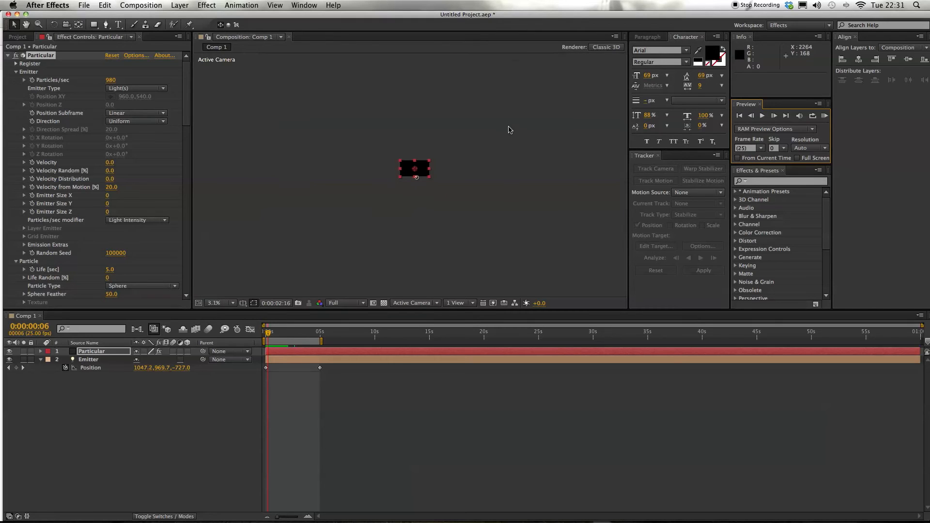
{"action": "scroll", "coordinate": [492, 118], "scroll_direction": "up", "scroll_amount": 4}
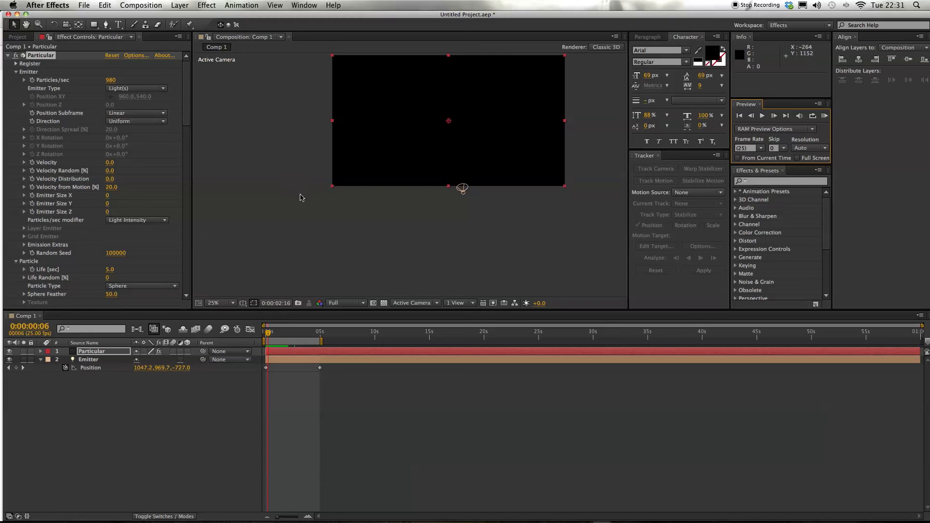
Try an Emitter Velocity of 1380 and check the particles at 0:00:03:02
{"action": "mouse_move", "coordinate": [189, 127]}
{"action": "left_mouse_down"}
{"action": "mouse_move", "coordinate": [195, 227]}
{"action": "mouse_move", "coordinate": [192, 116]}
{"action": "left_mouse_up"}
{"action": "left_click", "coordinate": [111, 81]}
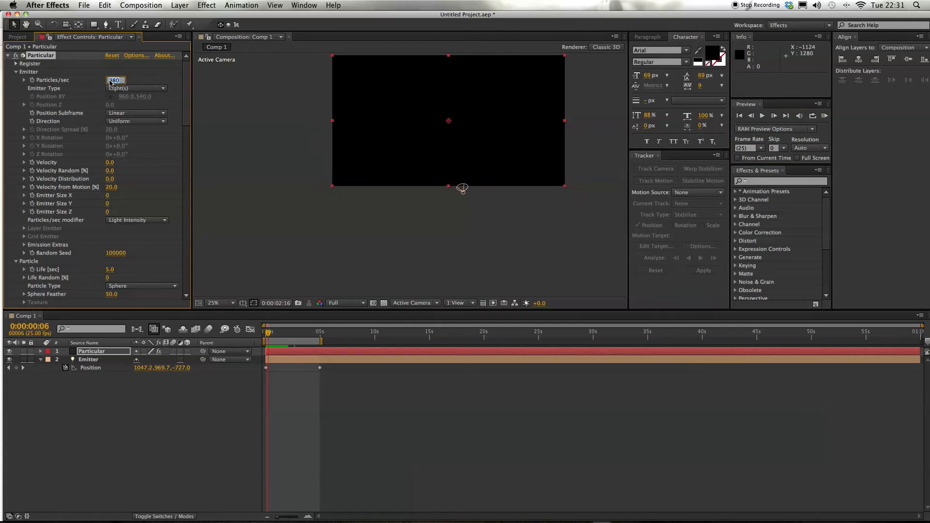
{"action": "left_click_drag", "start_coordinate": [110, 162], "coordinate": [179, 162]}
{"action": "left_click_drag", "start_coordinate": [277, 335], "coordinate": [284, 336]}
{"action": "left_click", "coordinate": [298, 334]}
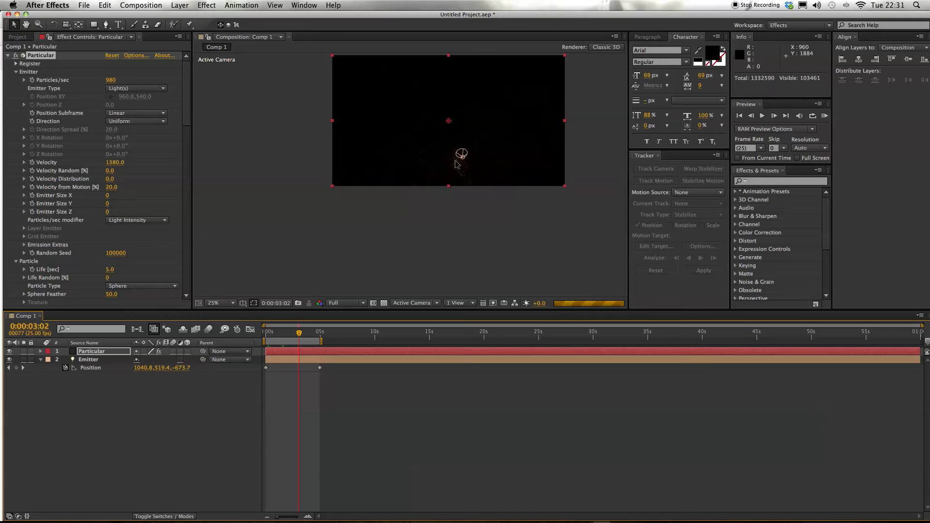
{"action": "scroll", "coordinate": [456, 163], "scroll_direction": "up", "scroll_amount": 2}
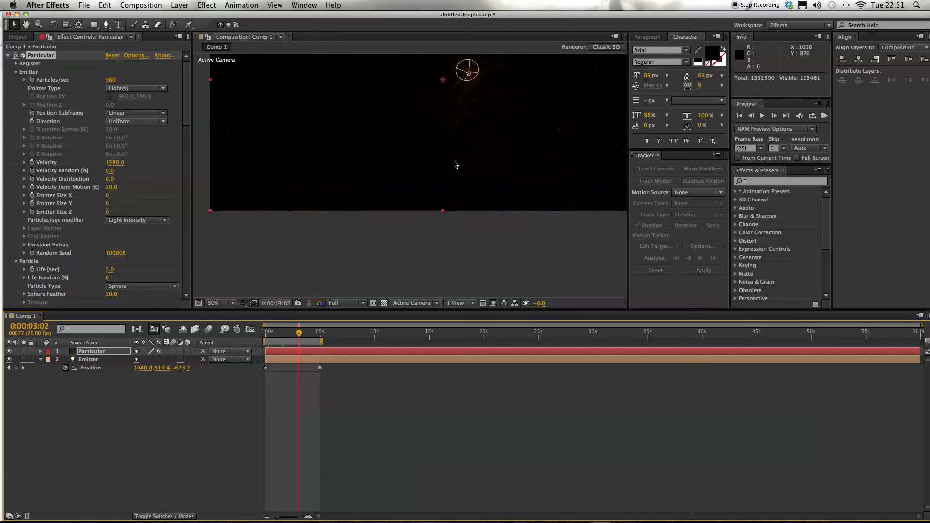
Try an Emitter Velocity of 500 and play a RAM preview of the scattered particles
{"action": "left_click", "coordinate": [114, 163]}
{"action": "type", "text": "5"}
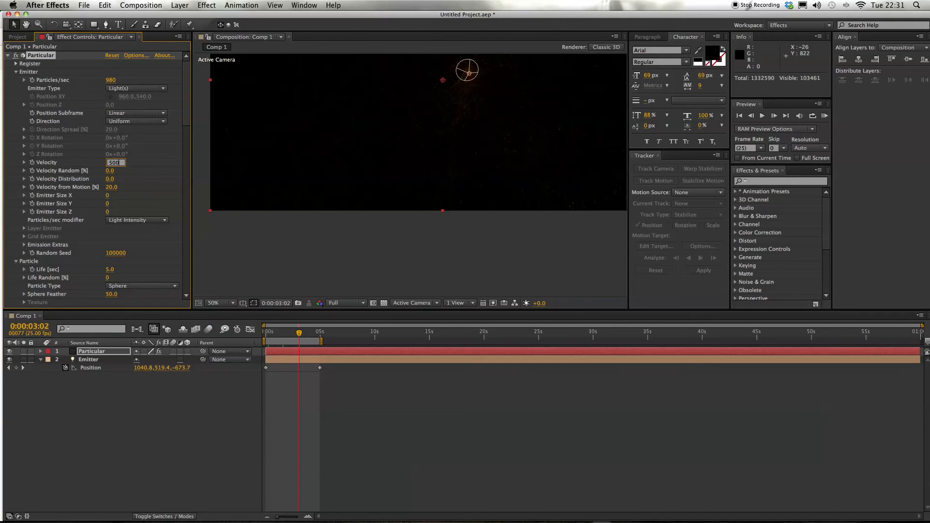
{"action": "key", "text": "Return"}
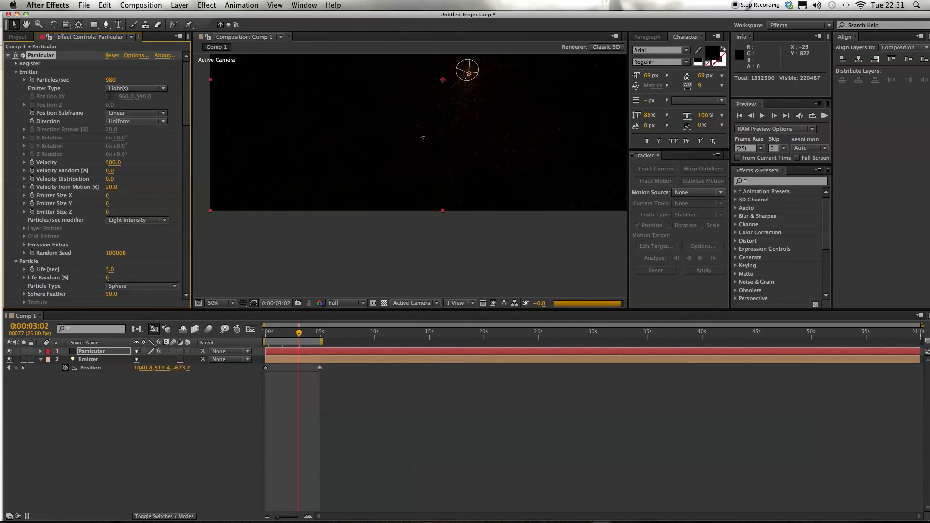
{"action": "key", "text": "slash"}
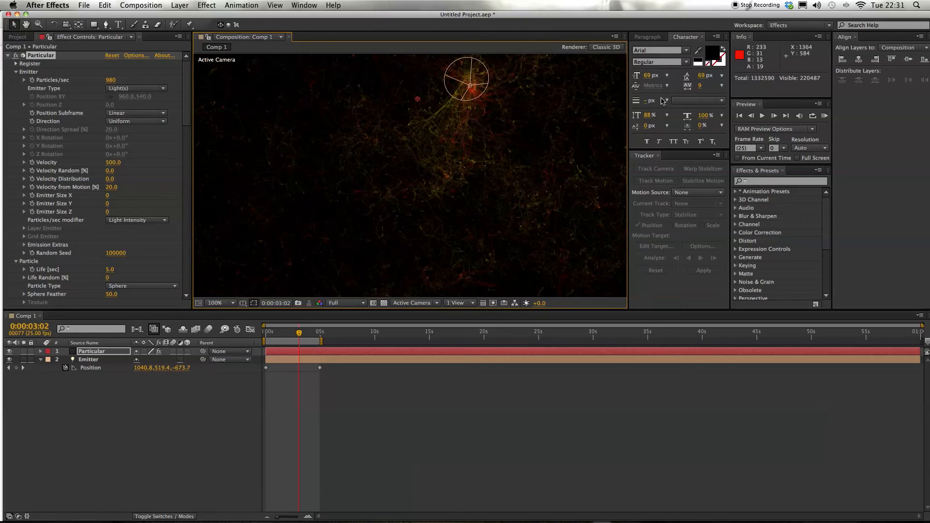
{"action": "key", "text": "comma"}
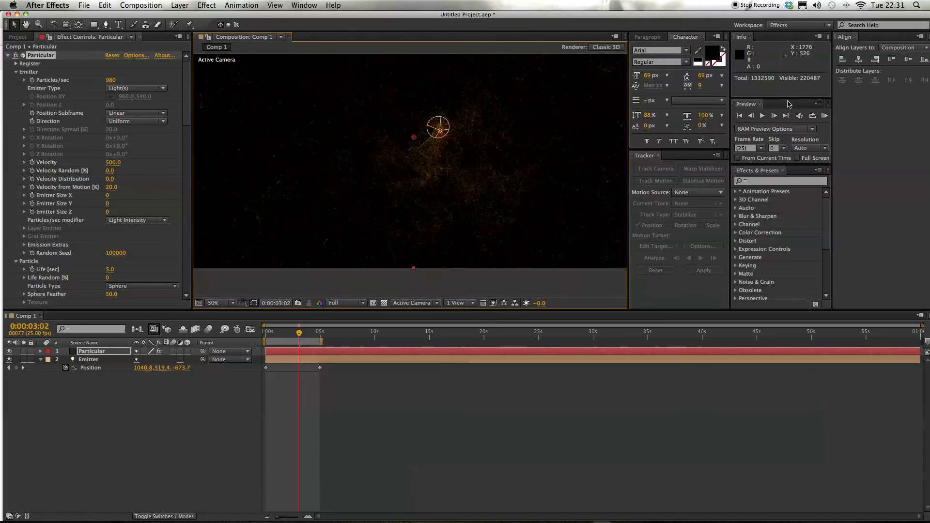
{"action": "left_click", "coordinate": [824, 116]}
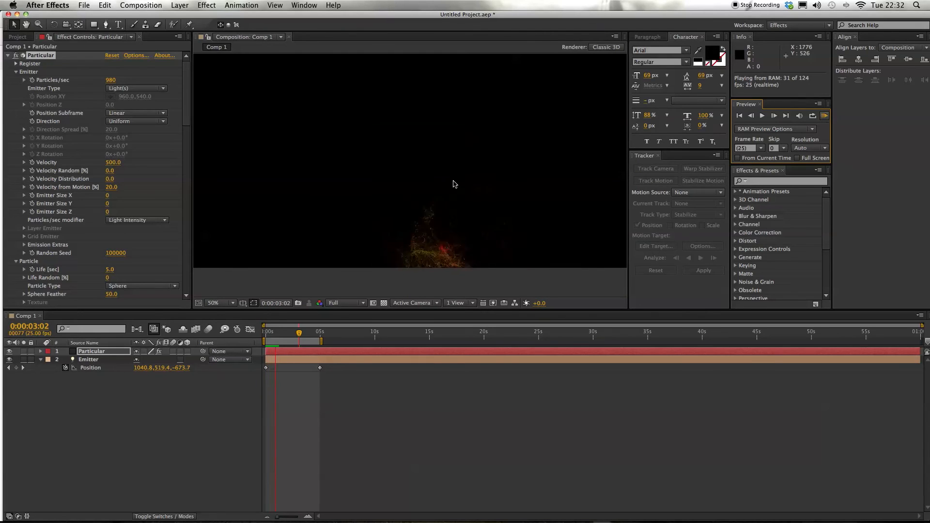
{"action": "key", "text": "space"}
Set the Emitter's Velocity back to 0
{"action": "left_click", "coordinate": [107, 398]}
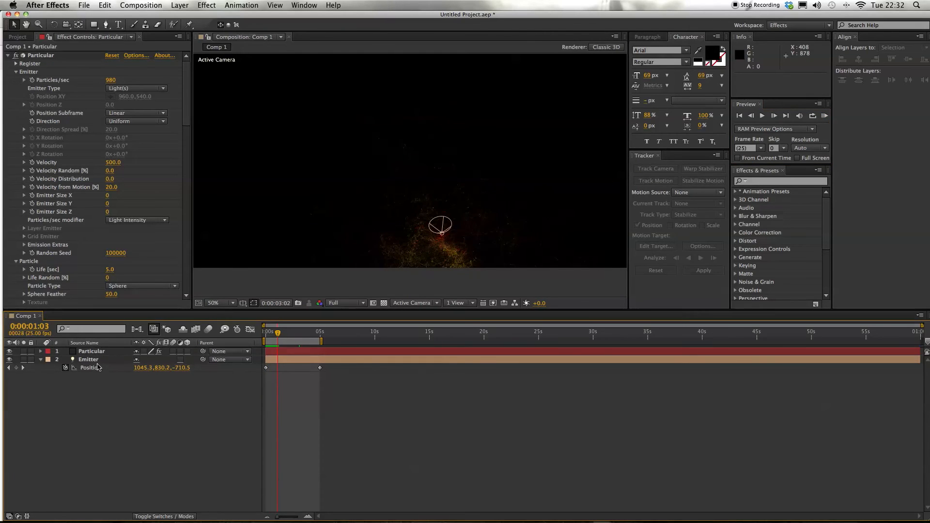
{"action": "left_click", "coordinate": [114, 162]}
{"action": "type", "text": "0"}
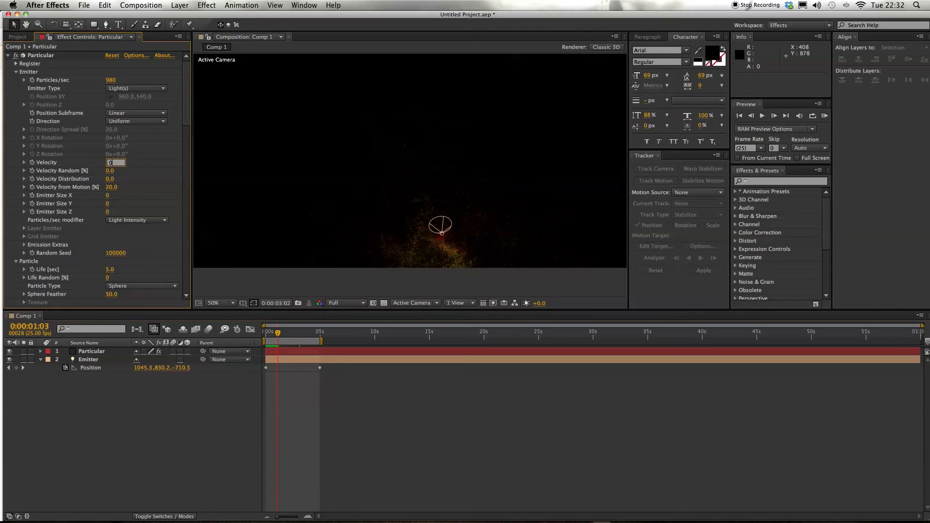
{"action": "key", "text": "Return"}
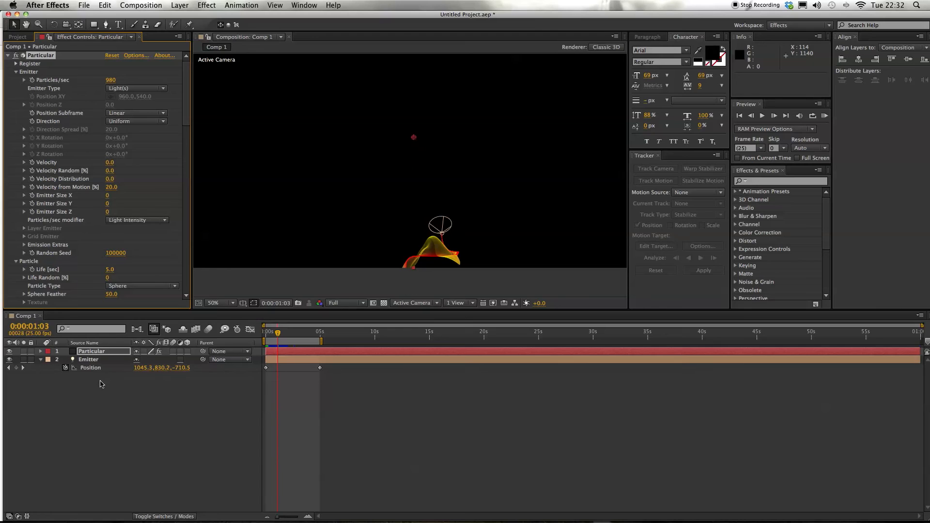
Pre-compose the Particular and Emitter layers together as Pre-comp 1 and return to Comp 1
{"action": "left_click", "coordinate": [88, 359], "text": "shift"}
{"action": "right_click", "coordinate": [88, 356]}
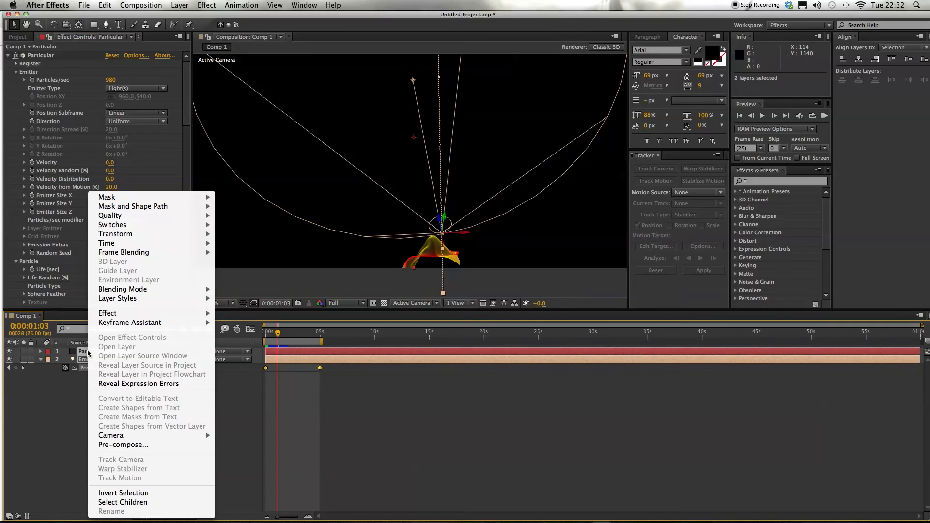
{"action": "left_click", "coordinate": [142, 444]}
{"action": "left_click", "coordinate": [536, 322]}
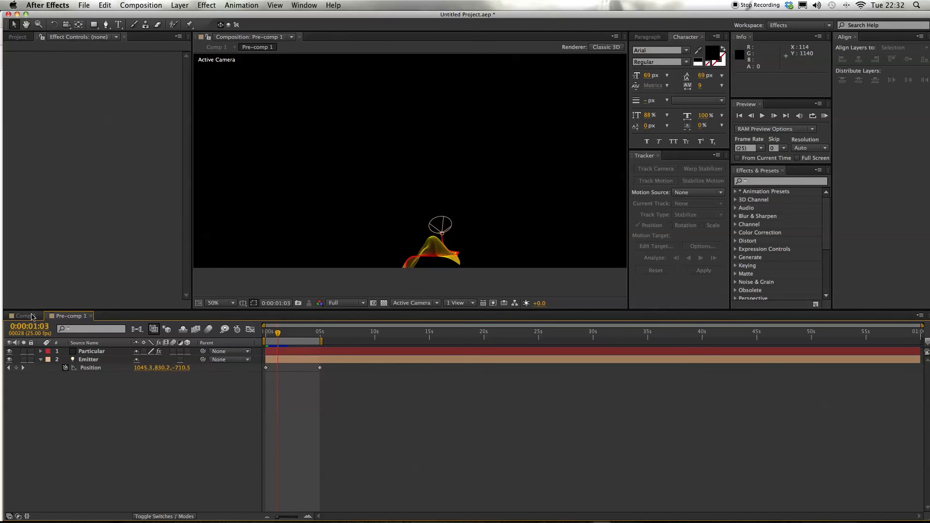
{"action": "left_click", "coordinate": [35, 317]}
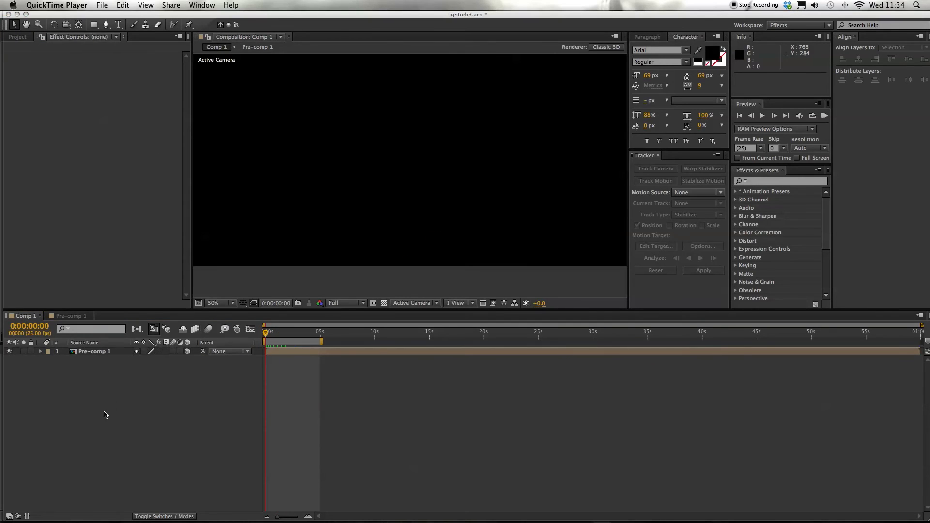
Create a new 1920 x 1080 px solid layer in Comp 1 above Pre-comp 1
{"action": "right_click", "coordinate": [115, 395]}
{"action": "mouse_move", "coordinate": [134, 401]}
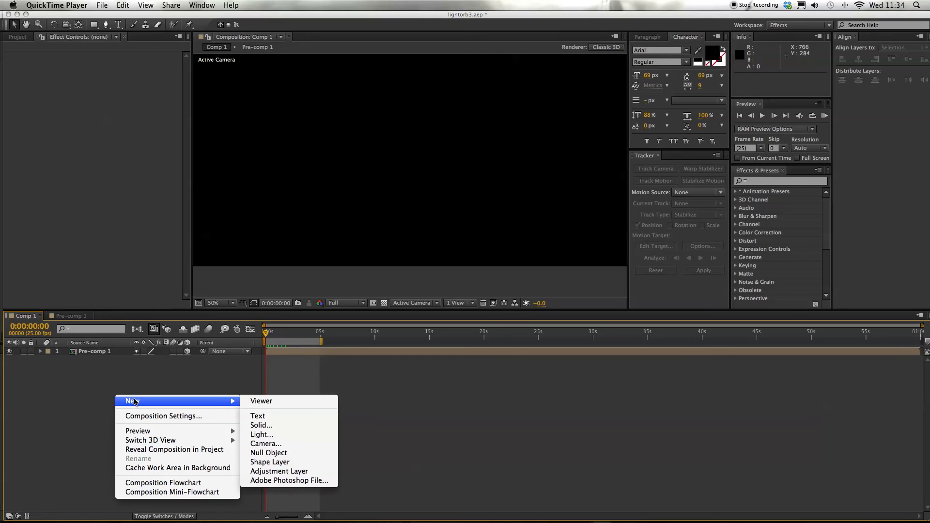
{"action": "mouse_move", "coordinate": [234, 403]}
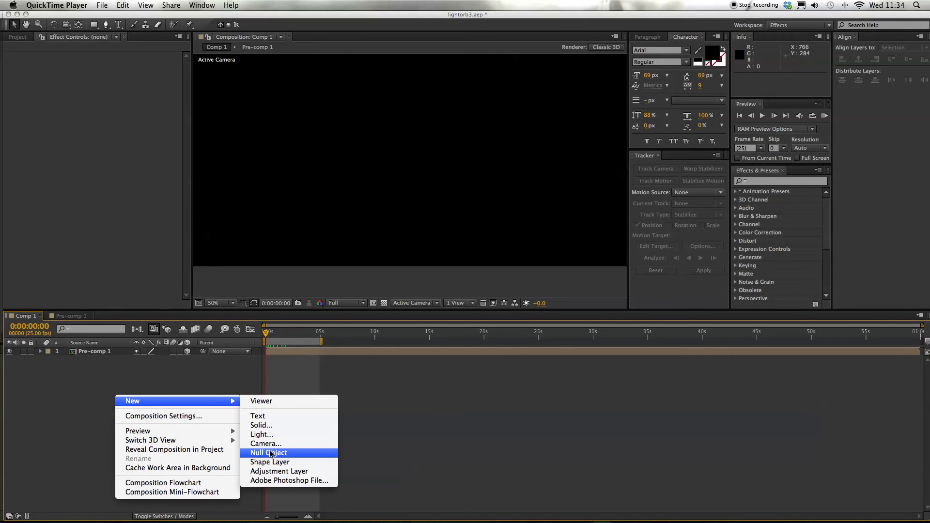
{"action": "left_click", "coordinate": [271, 427]}
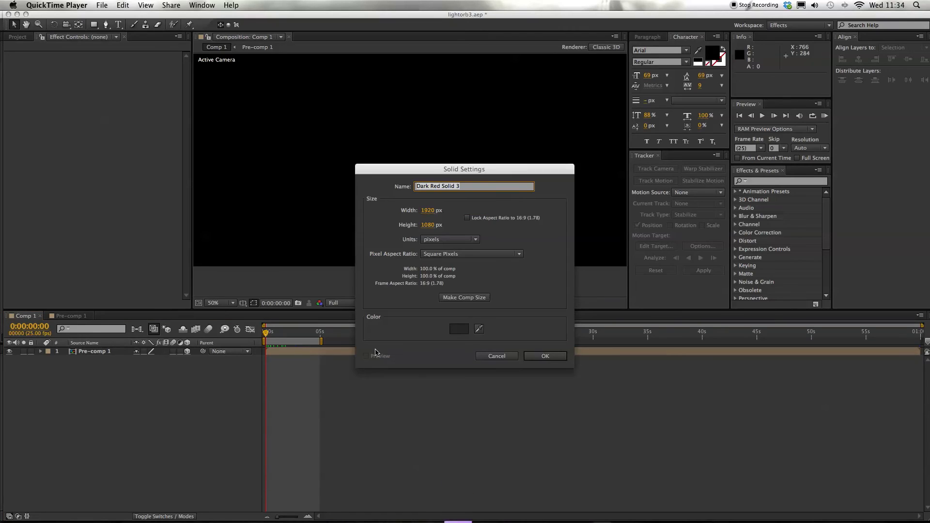
{"action": "left_click", "coordinate": [539, 357]}
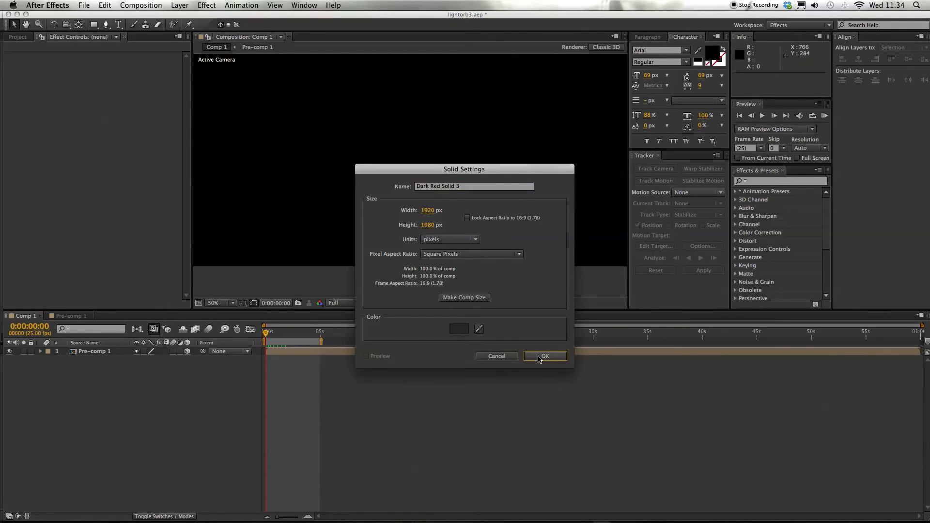
{"action": "left_click", "coordinate": [543, 356]}
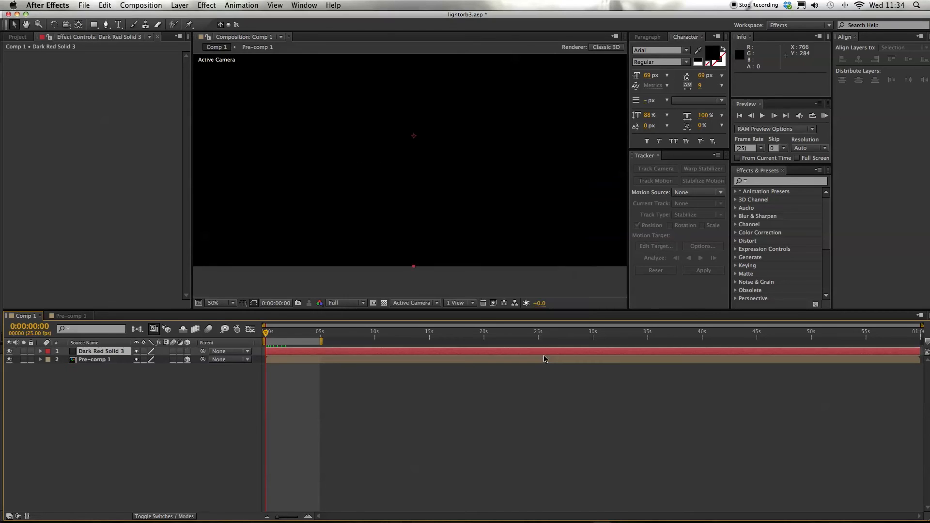
Apply Trapcode Particular to the new solid and play the animation up to 0:00:01:22
{"action": "left_click", "coordinate": [206, 6]}
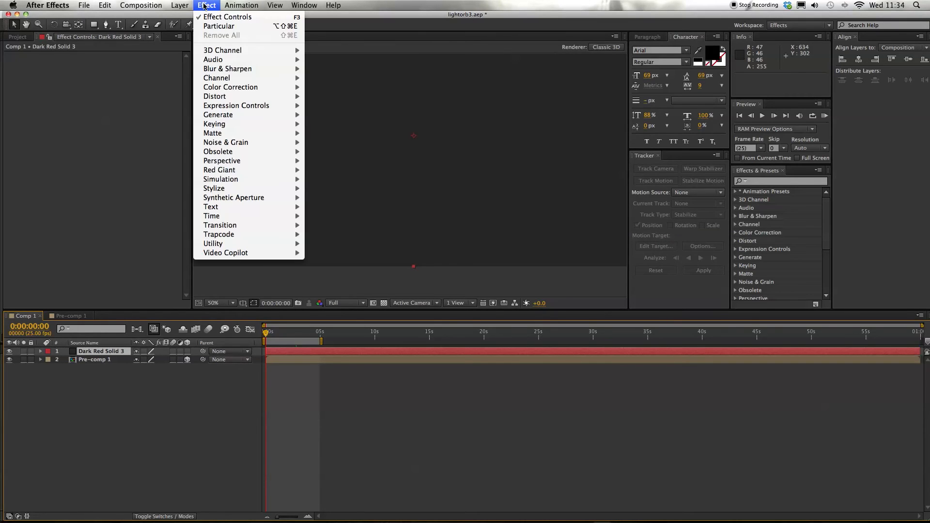
{"action": "mouse_move", "coordinate": [247, 238]}
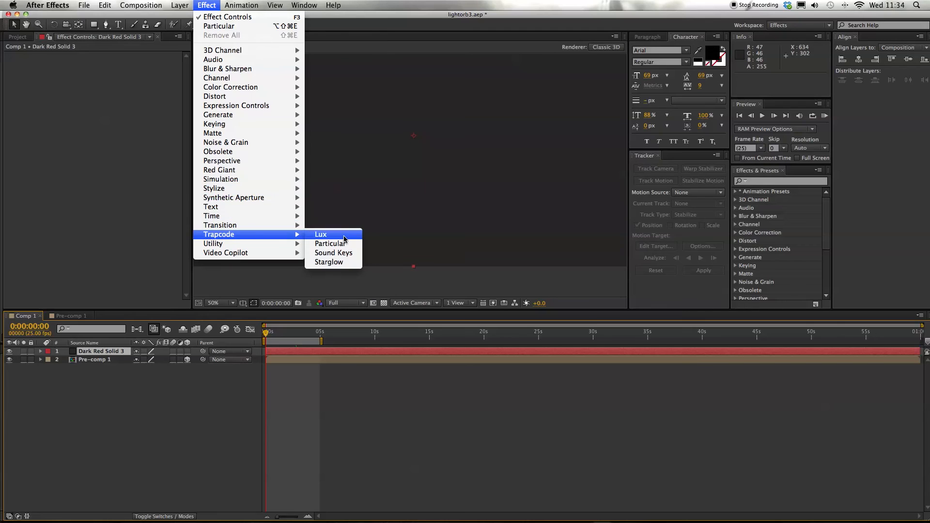
{"action": "left_click", "coordinate": [330, 243]}
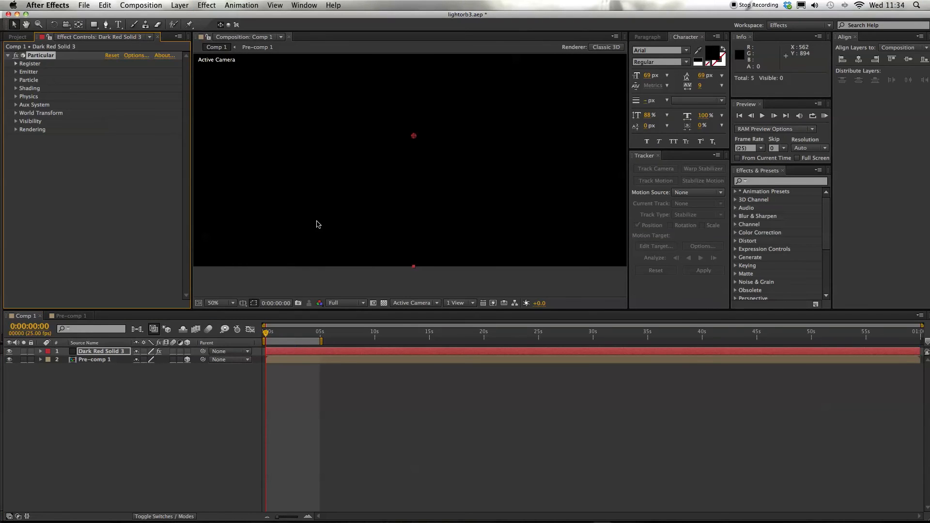
{"action": "key", "text": "space"}
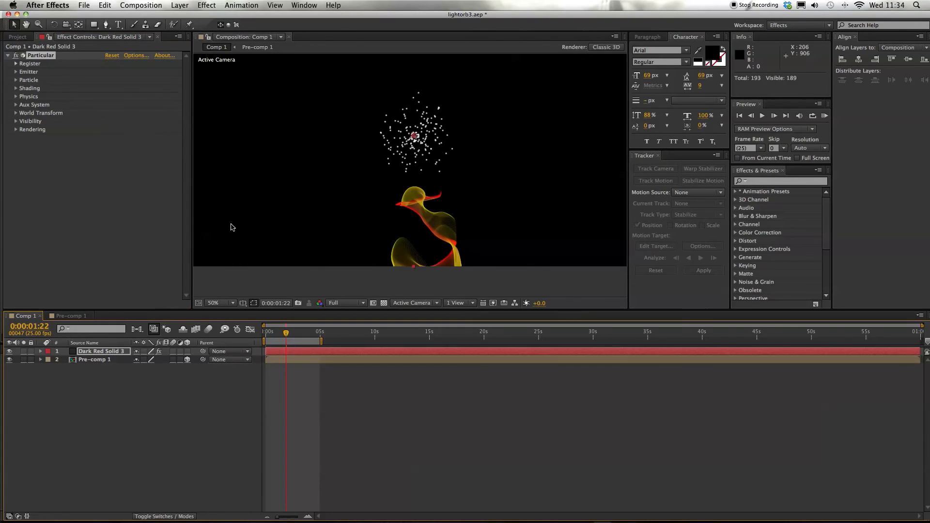
Set the new Particular effect's Emitter Particles/sec to 500
{"action": "left_click", "coordinate": [16, 72]}
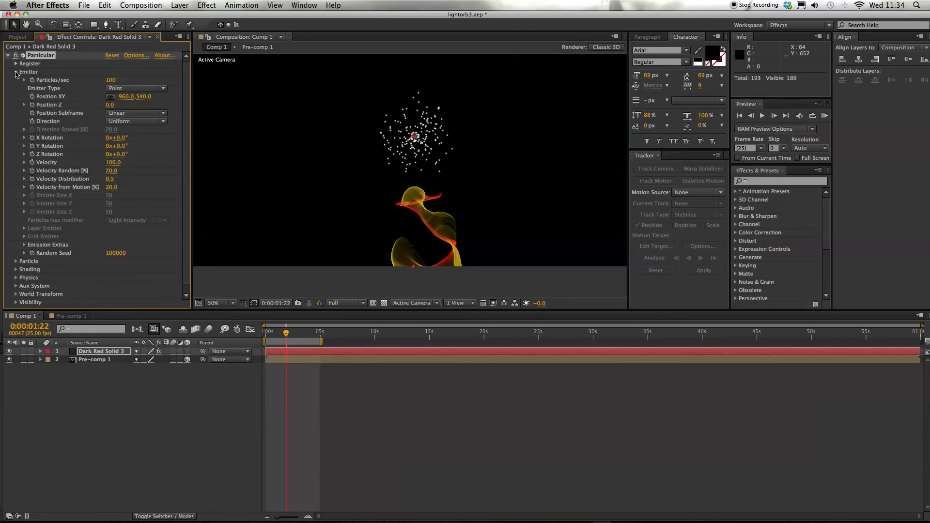
{"action": "left_click", "coordinate": [110, 79]}
{"action": "type", "text": "500"}
{"action": "key", "text": "Return"}
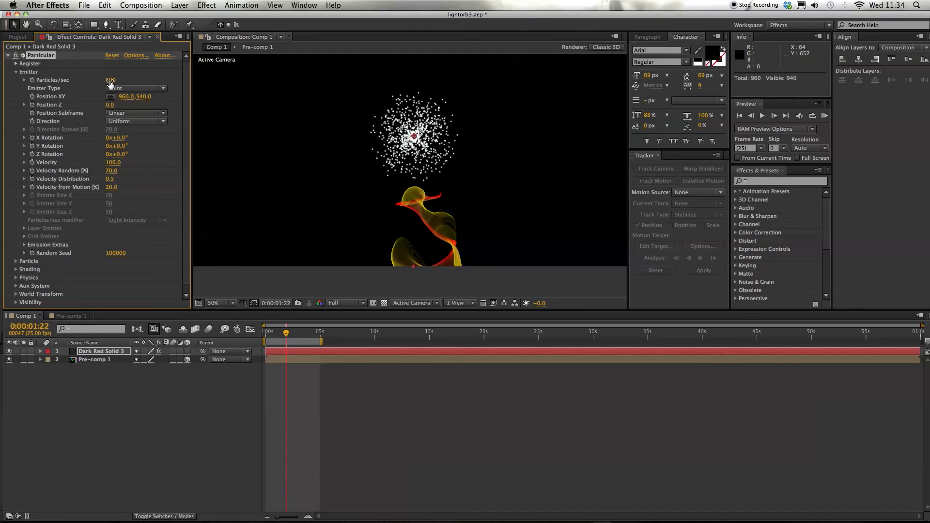
Set the Emitter Type to Layer and choose Pre-comp 1 as the Layer Emitter's source layer
{"action": "left_click", "coordinate": [139, 89]}
{"action": "left_click", "coordinate": [136, 145]}
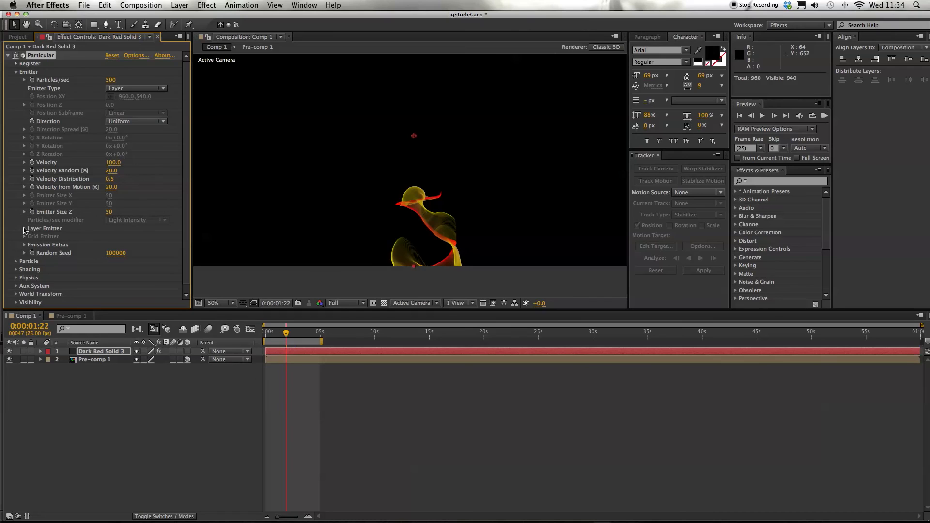
{"action": "left_click", "coordinate": [24, 231]}
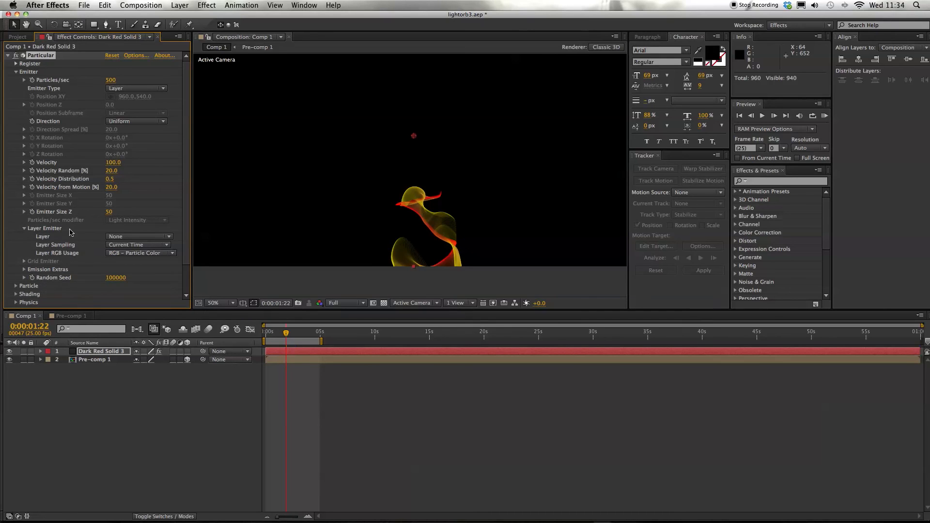
{"action": "left_click", "coordinate": [117, 236]}
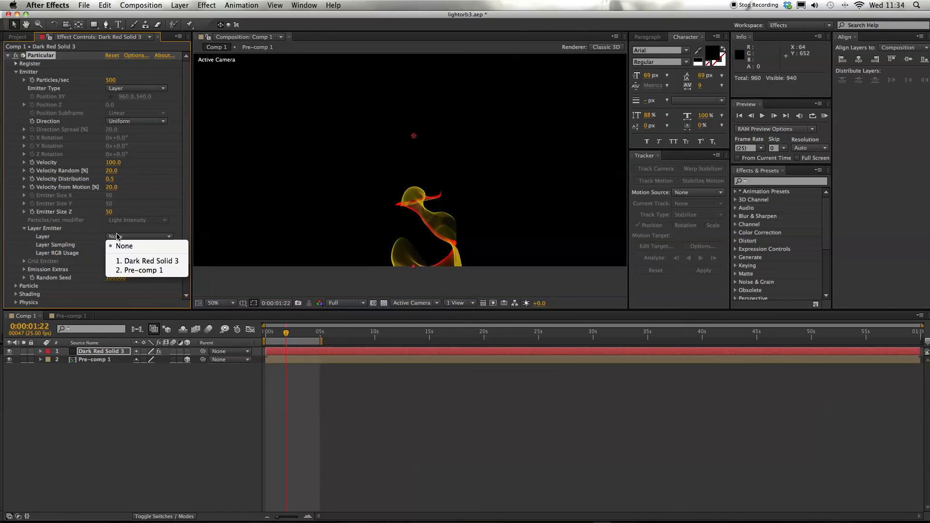
{"action": "left_click", "coordinate": [157, 272]}
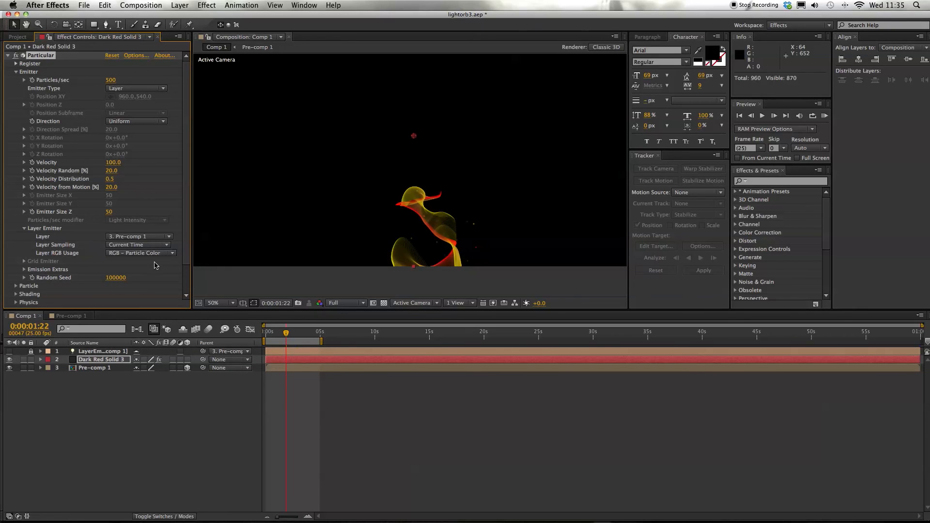
{"action": "left_click", "coordinate": [187, 368]}
Give the particles an Opacity over Life preset that starts full, falls off gradually and flickers near death
{"action": "scroll", "coordinate": [152, 256], "scroll_direction": "down", "scroll_amount": 3}
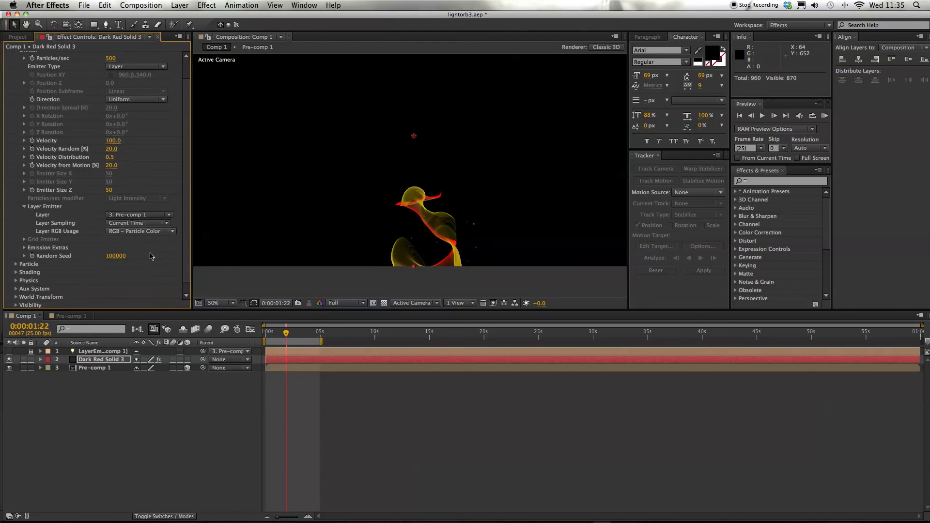
{"action": "scroll", "coordinate": [151, 256], "scroll_direction": "down", "scroll_amount": 1}
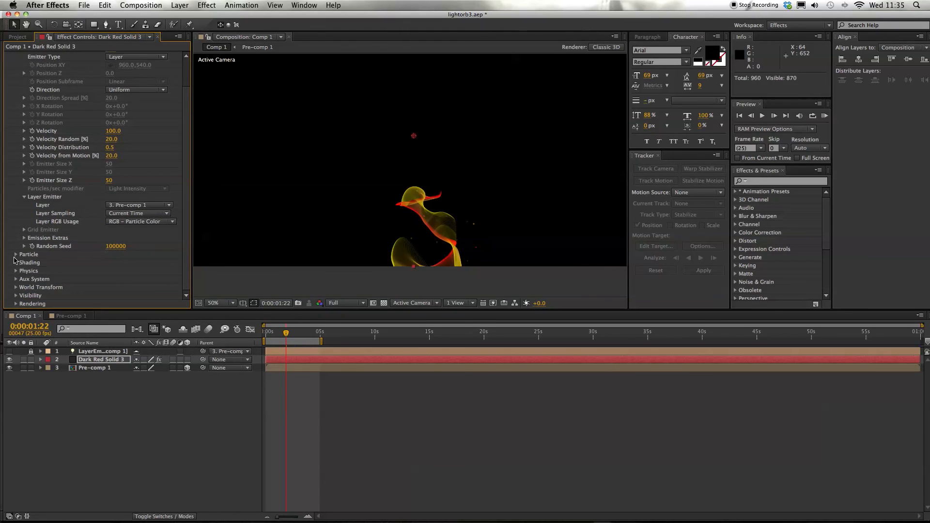
{"action": "left_click", "coordinate": [16, 255]}
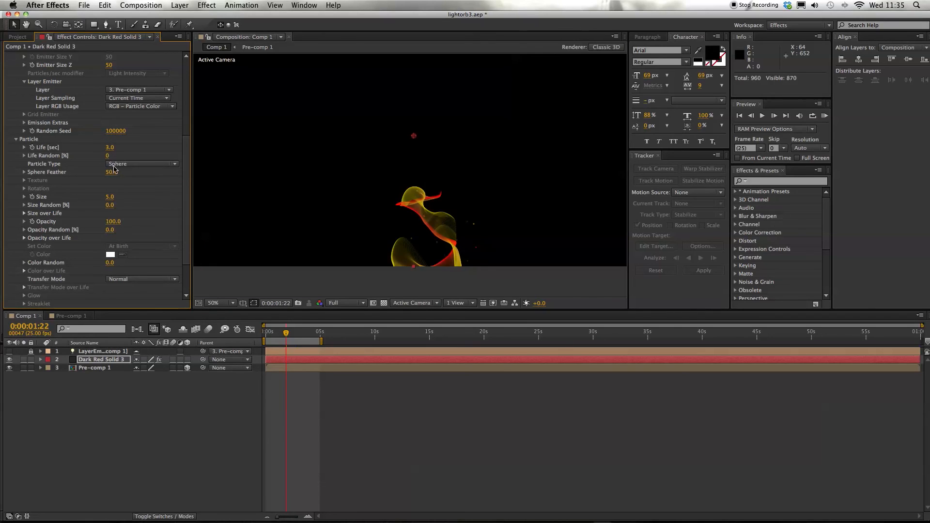
{"action": "left_click", "coordinate": [24, 238]}
{"action": "left_click", "coordinate": [163, 276]}
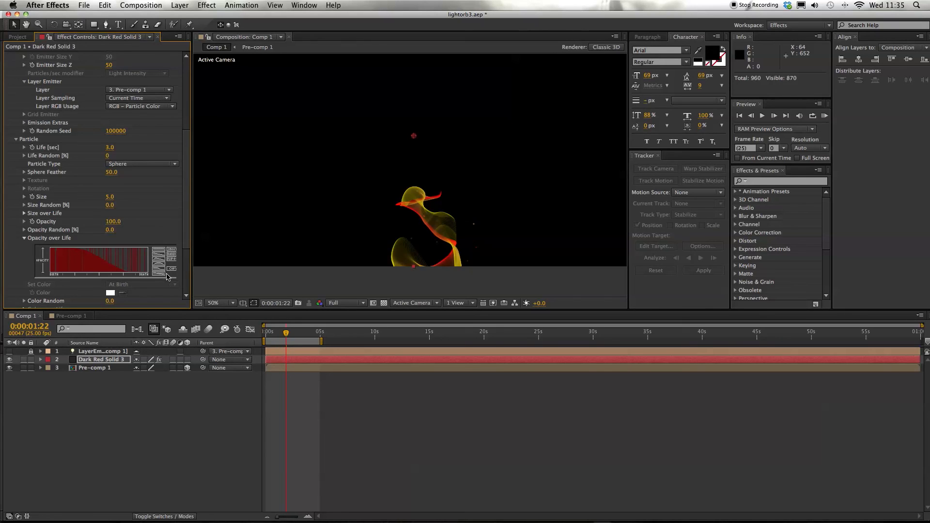
{"action": "scroll", "coordinate": [128, 228], "scroll_direction": "down", "scroll_amount": 5}
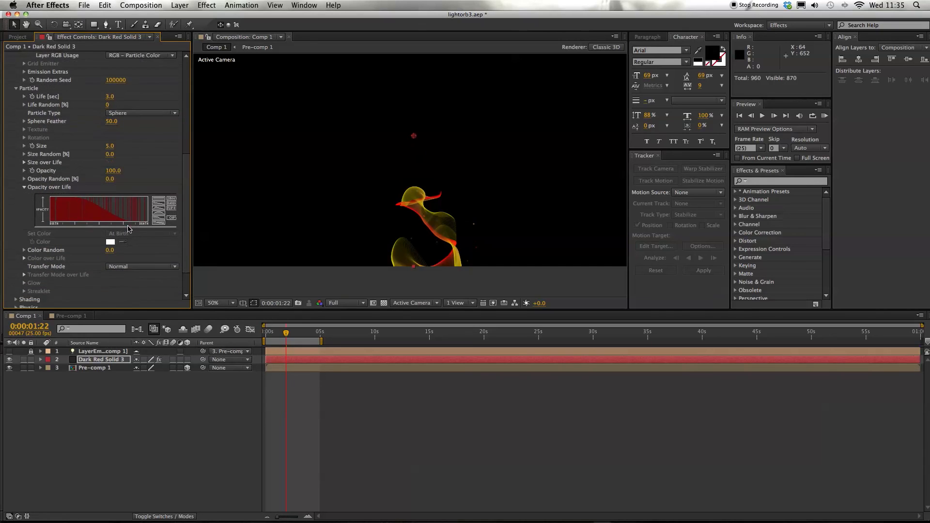
{"action": "scroll", "coordinate": [128, 229], "scroll_direction": "down", "scroll_amount": 1}
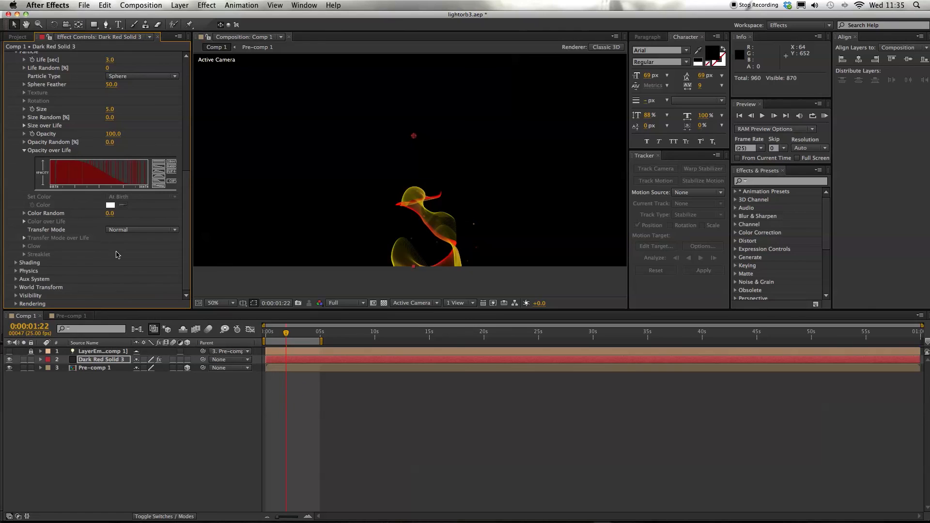
{"action": "scroll", "coordinate": [116, 251], "scroll_direction": "up", "scroll_amount": 6}
{"action": "scroll", "coordinate": [117, 252], "scroll_direction": "up", "scroll_amount": 9}
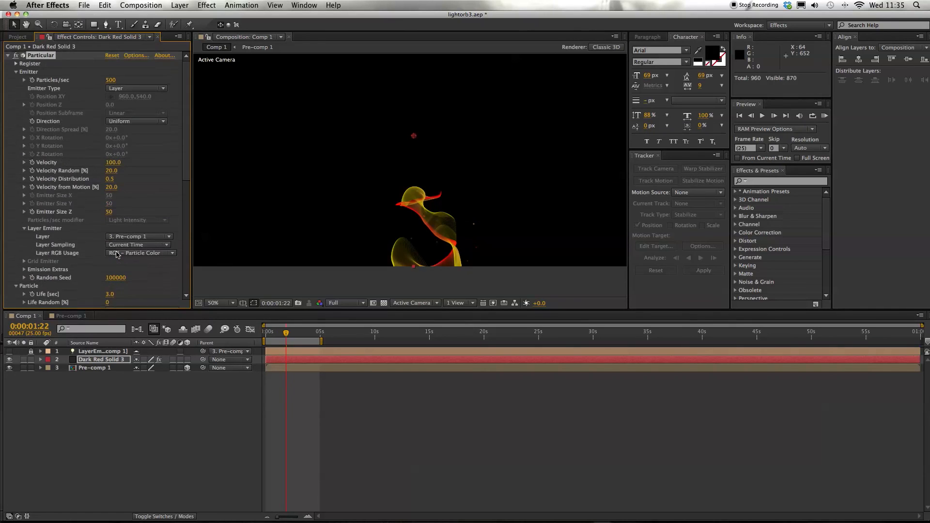
Duplicate the Dark Red Solid 3 particle layer and set the copy's Particles/sec to 1000
{"action": "left_click", "coordinate": [96, 428]}
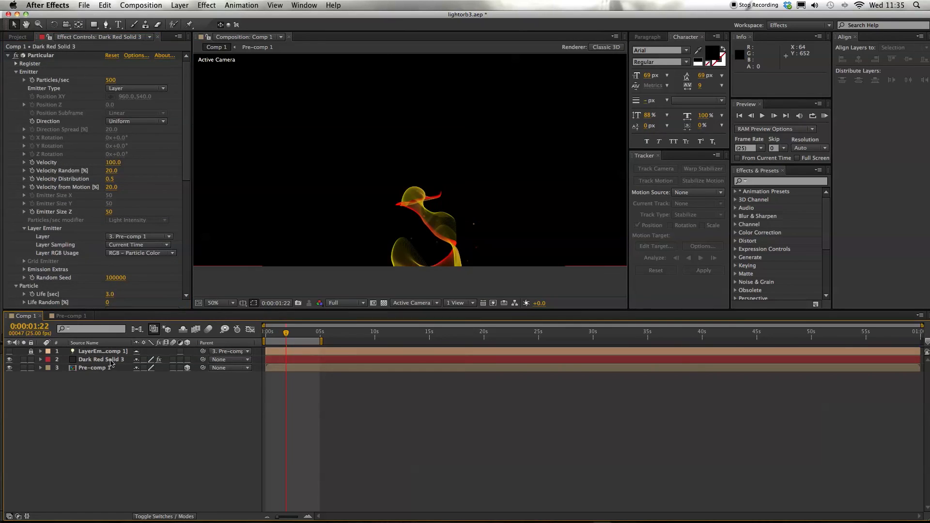
{"action": "left_click", "coordinate": [110, 360]}
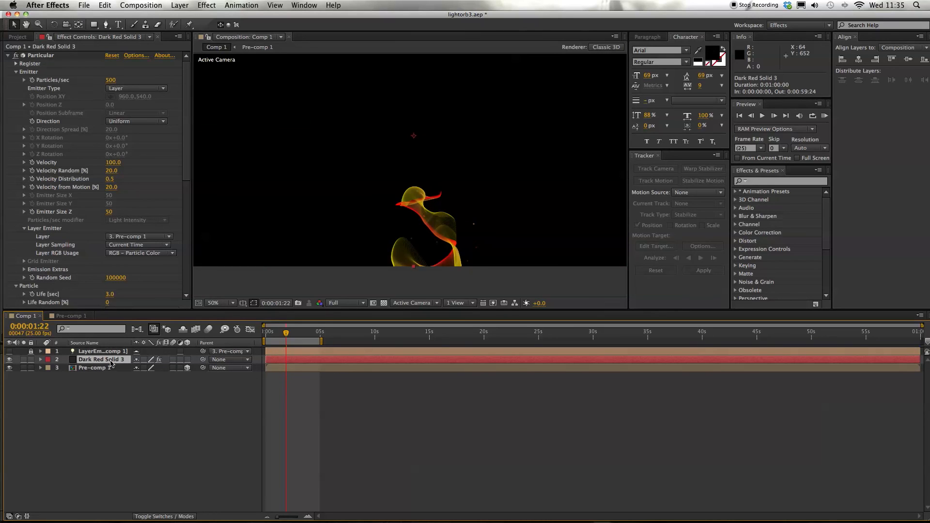
{"action": "key", "text": "super+d"}
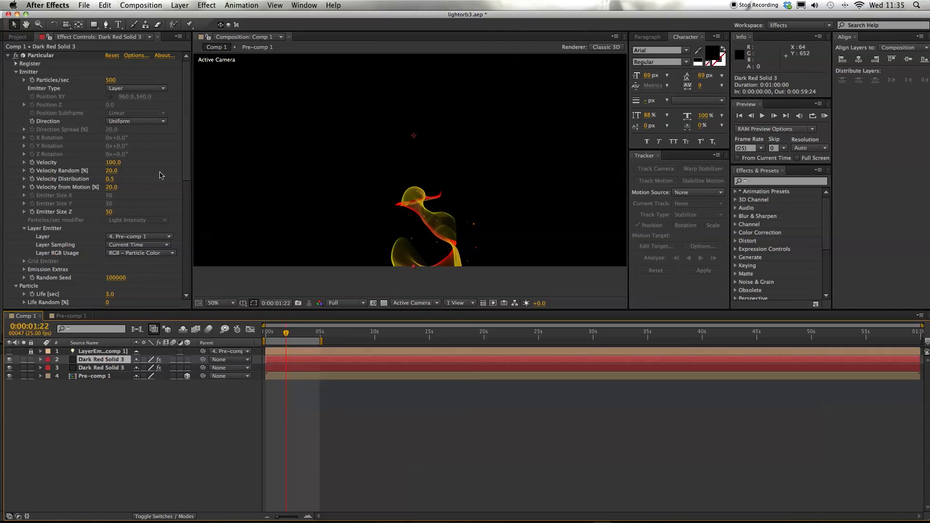
{"action": "left_click", "coordinate": [114, 80]}
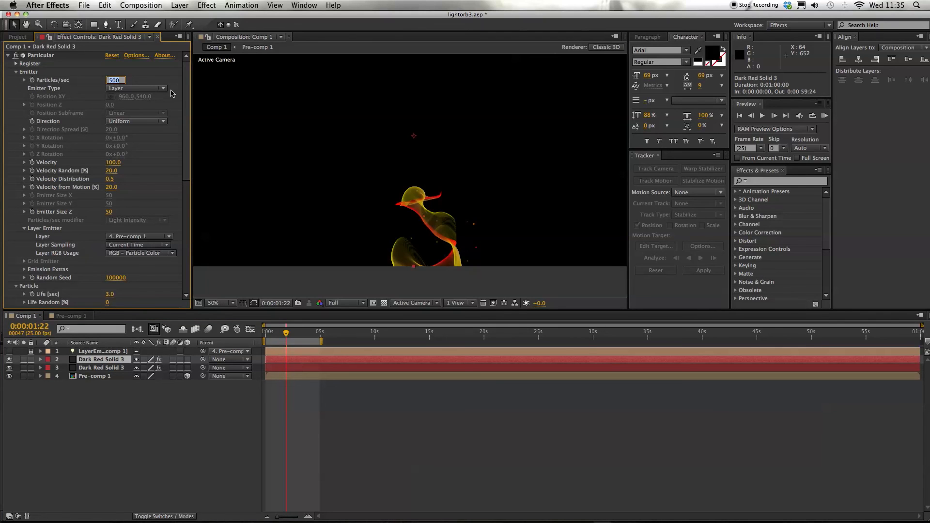
{"action": "type", "text": "1000"}
{"action": "key", "text": "Return"}
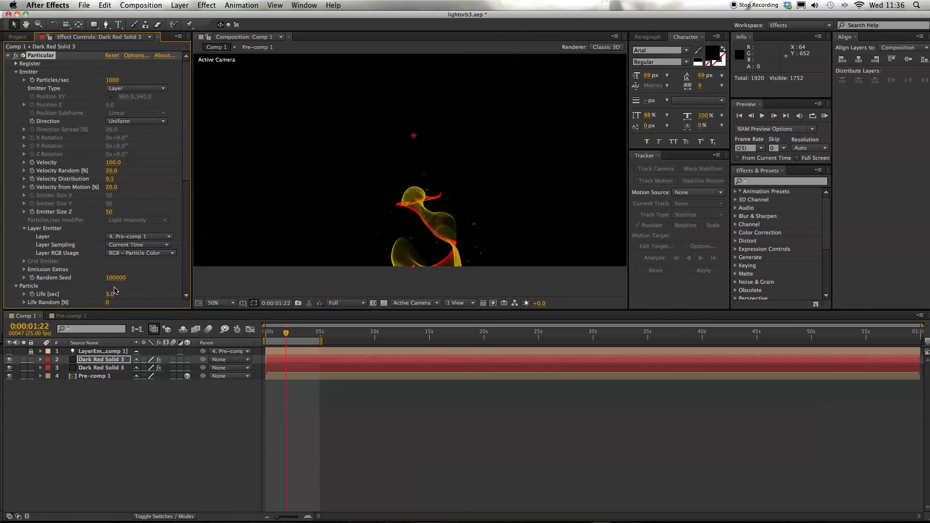
Set the duplicate's Random Seed to 100420 and its particle Size to 3.0
{"action": "scroll", "coordinate": [170, 194], "scroll_direction": "down", "scroll_amount": 5}
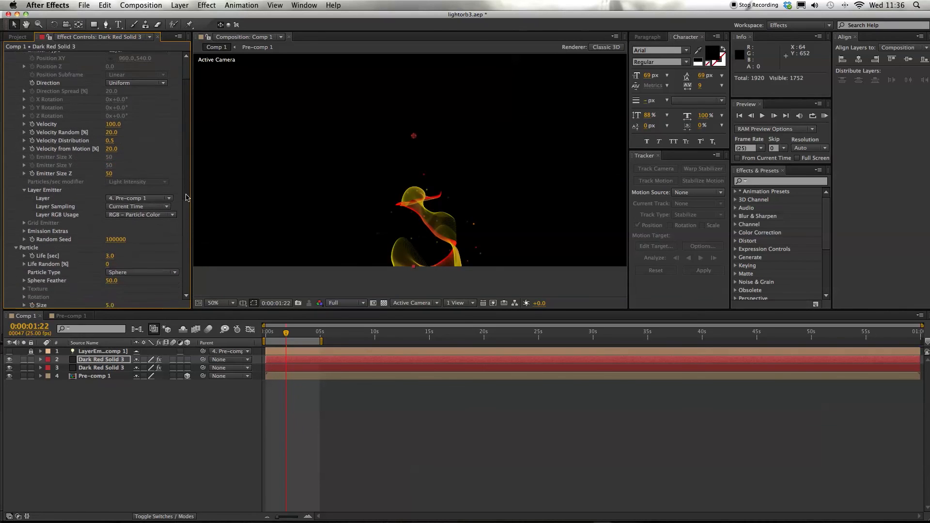
{"action": "left_click_drag", "start_coordinate": [118, 185], "coordinate": [129, 187]}
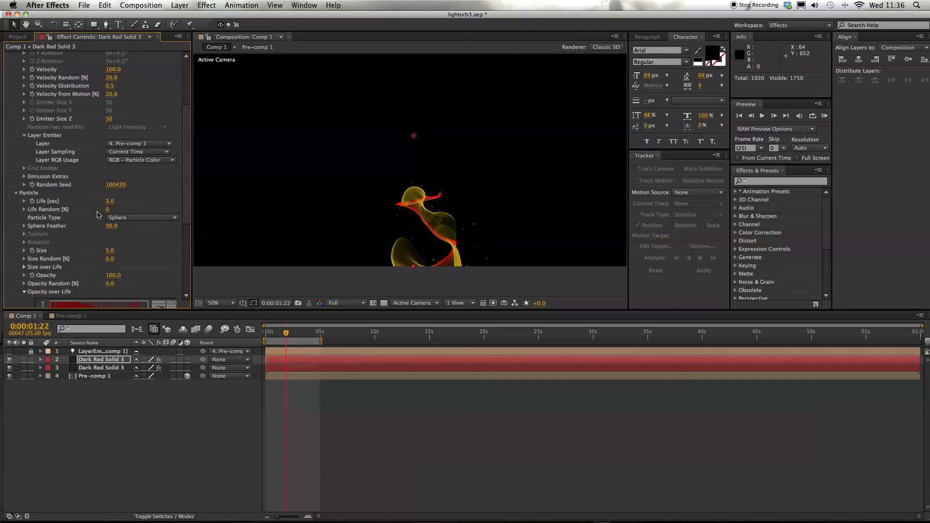
{"action": "left_click_drag", "start_coordinate": [113, 249], "coordinate": [110, 250]}
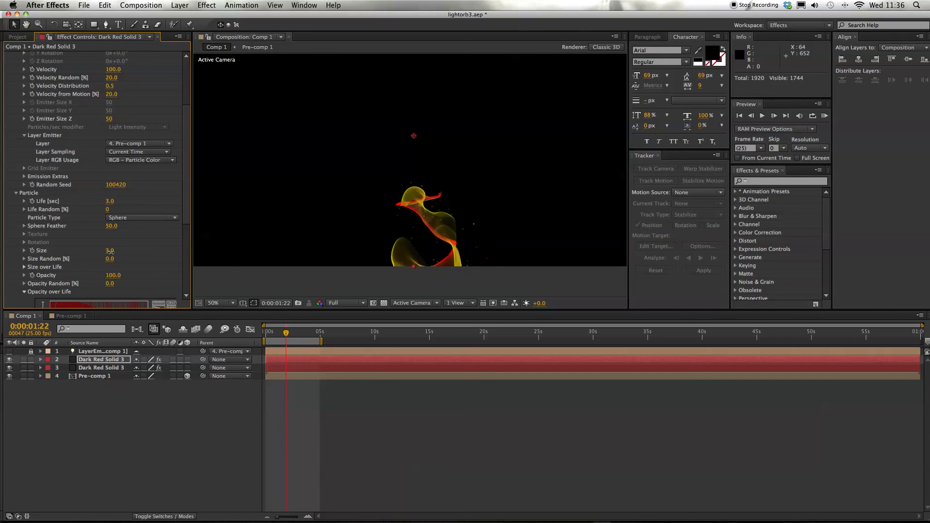